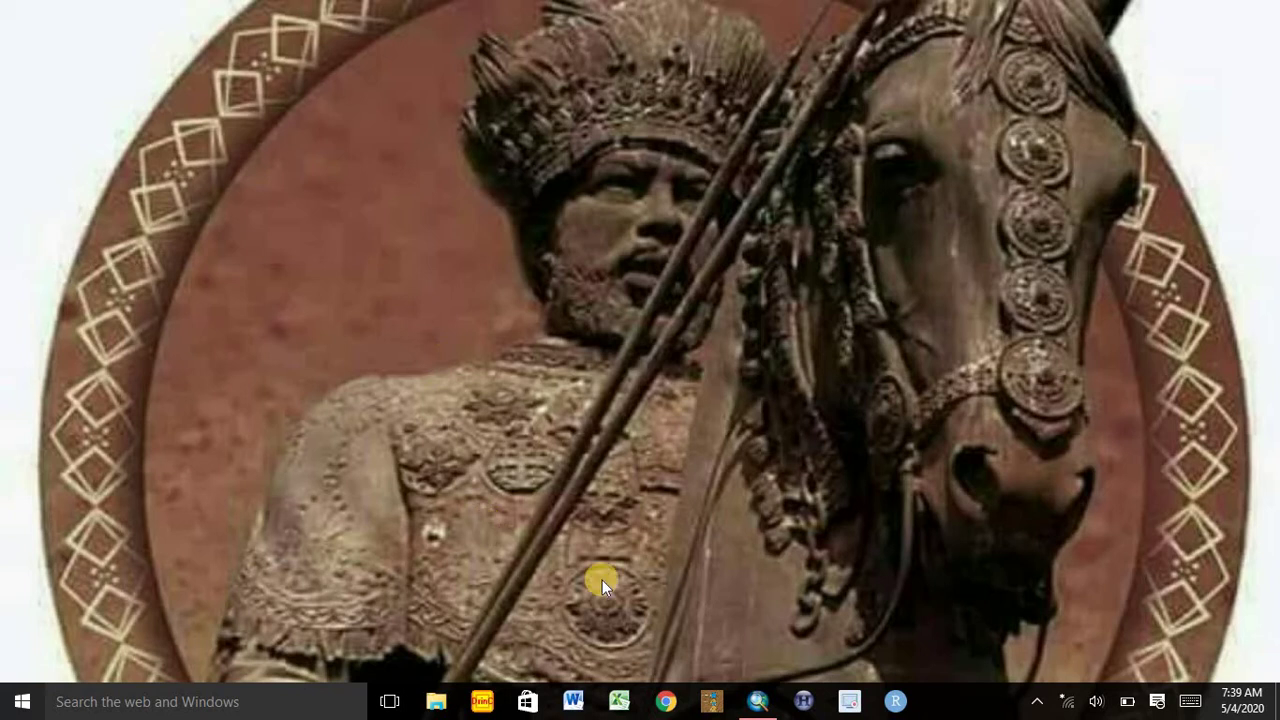
Step: Open the recent workbook Beresa Erosivity for exersice.xlsx as read-only in Excel and maximize its window
click(622, 702)
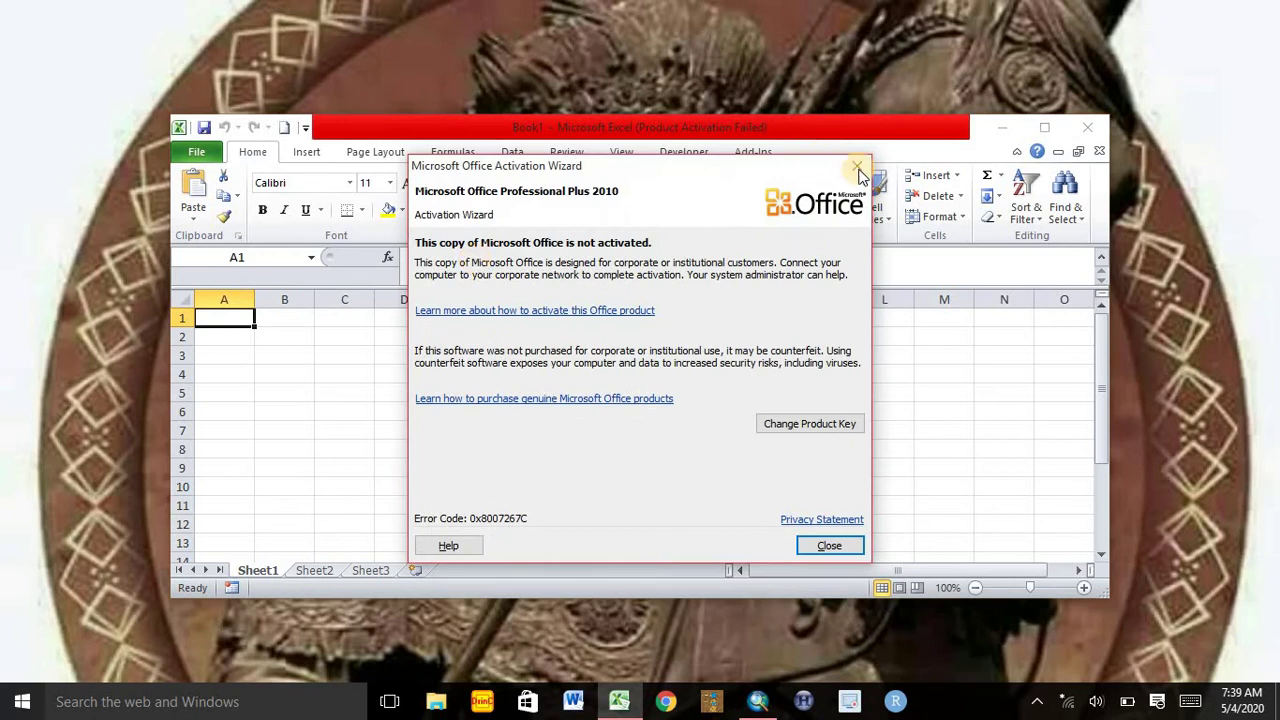
click(858, 168)
click(198, 151)
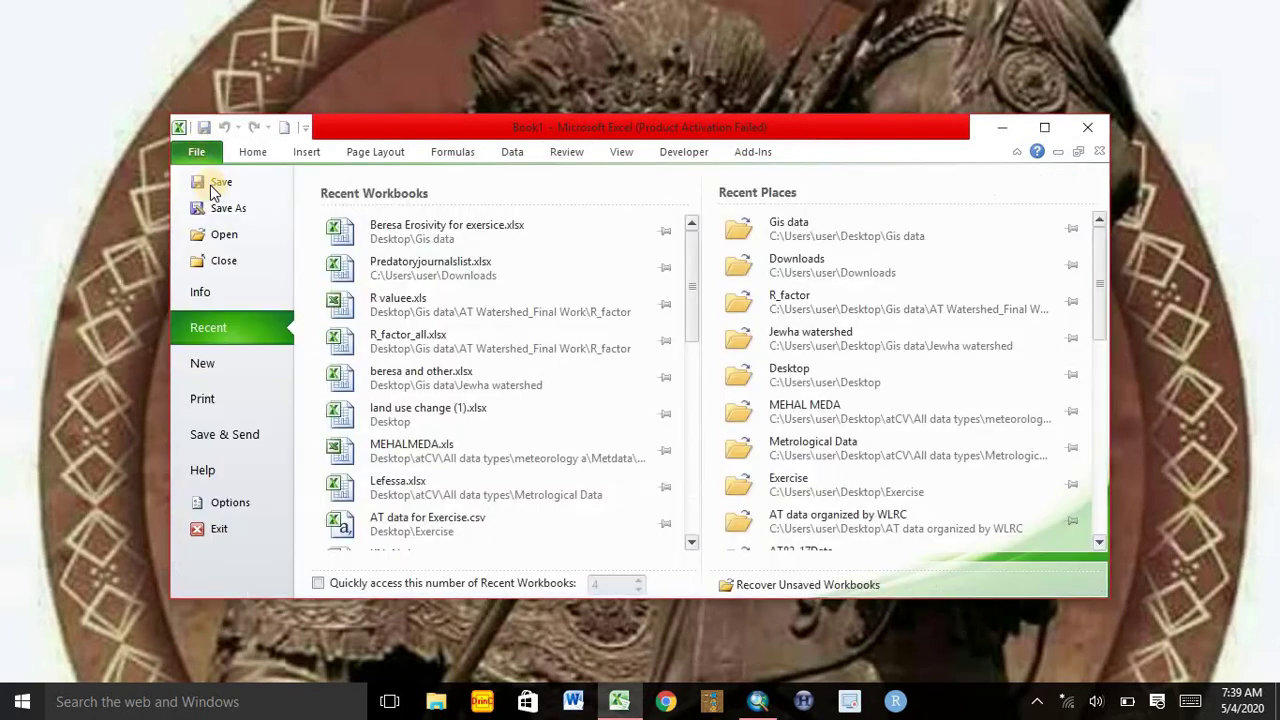
key(Escape)
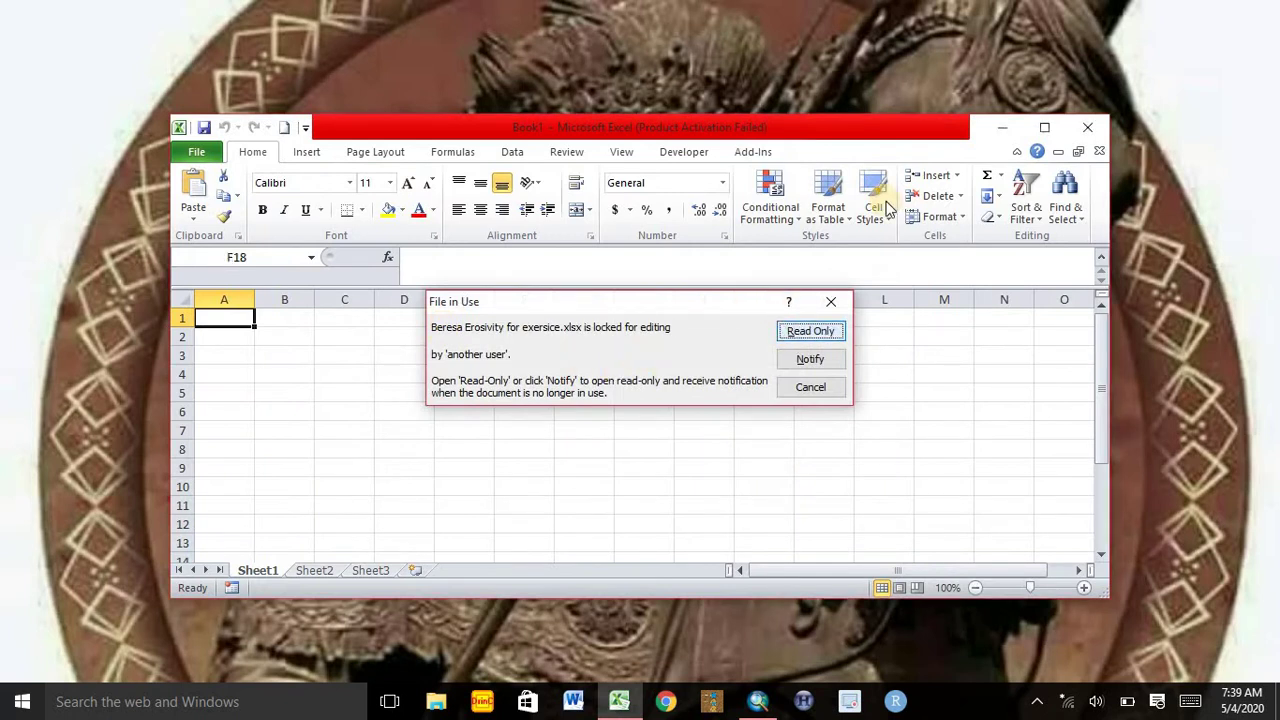
key(Return)
click(1044, 127)
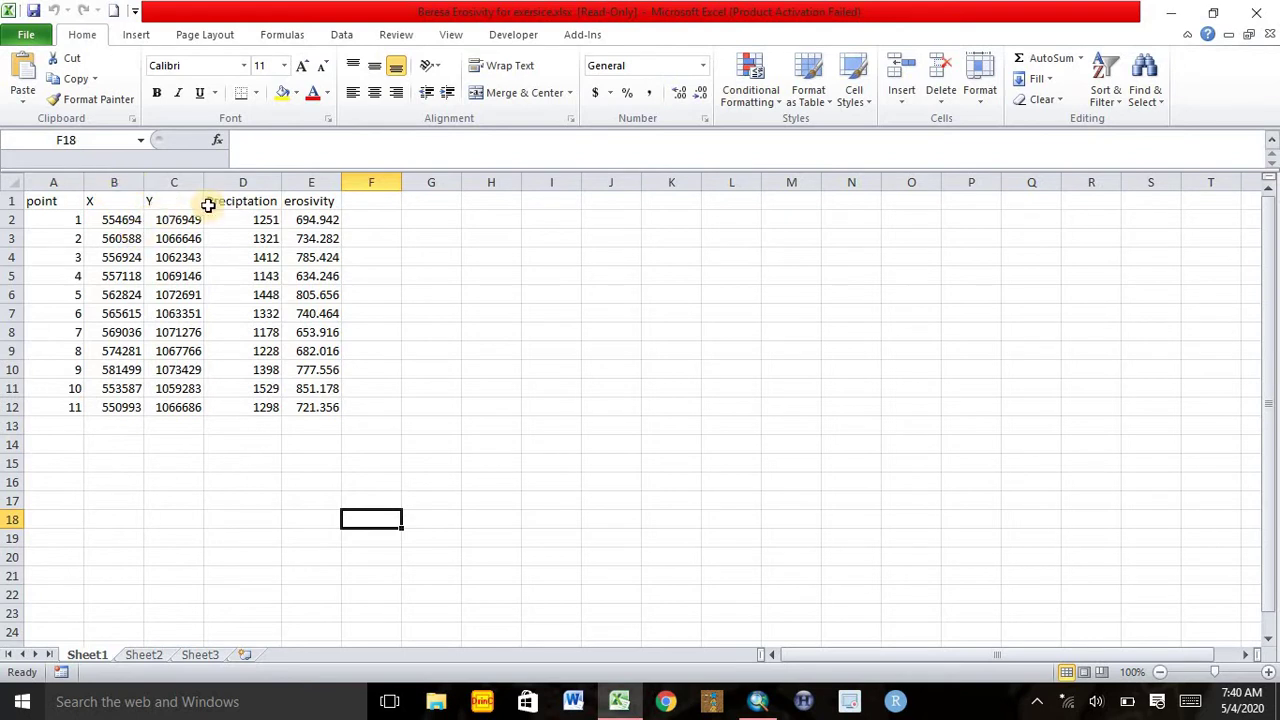
Step: Examine the erosivity column and the formula in its first data row, and close the workbook
click(303, 202)
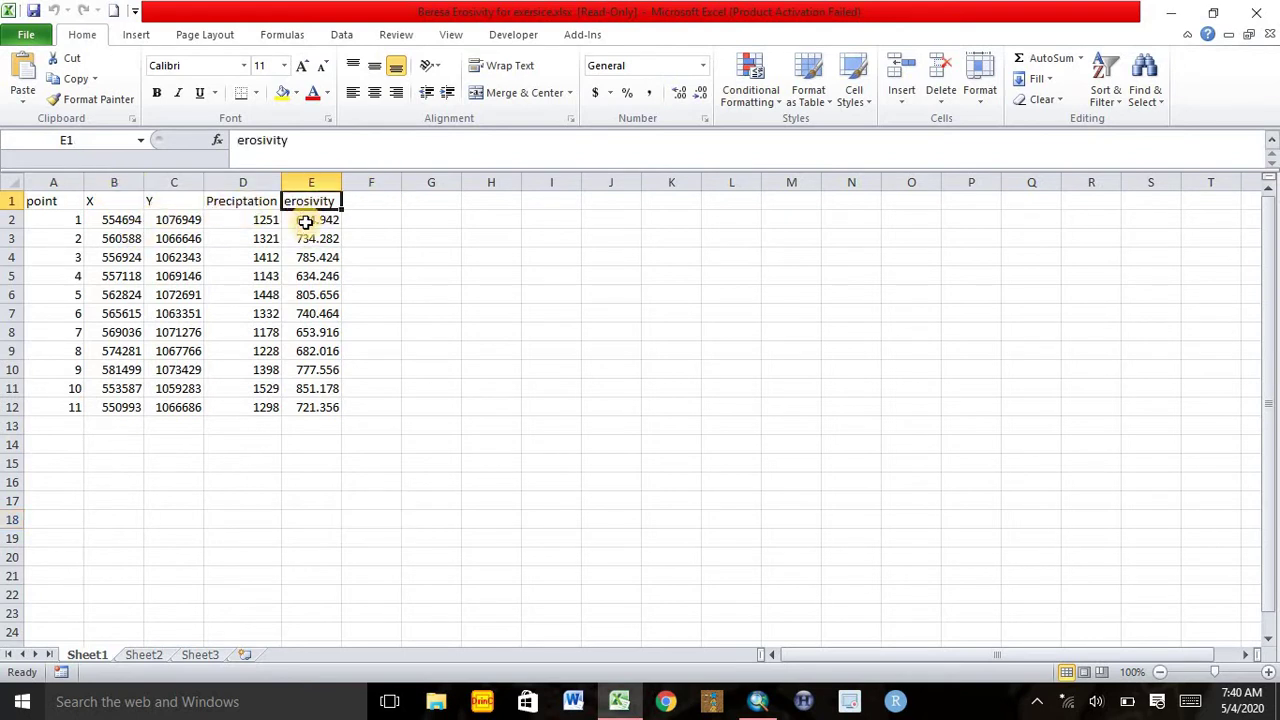
click(305, 222)
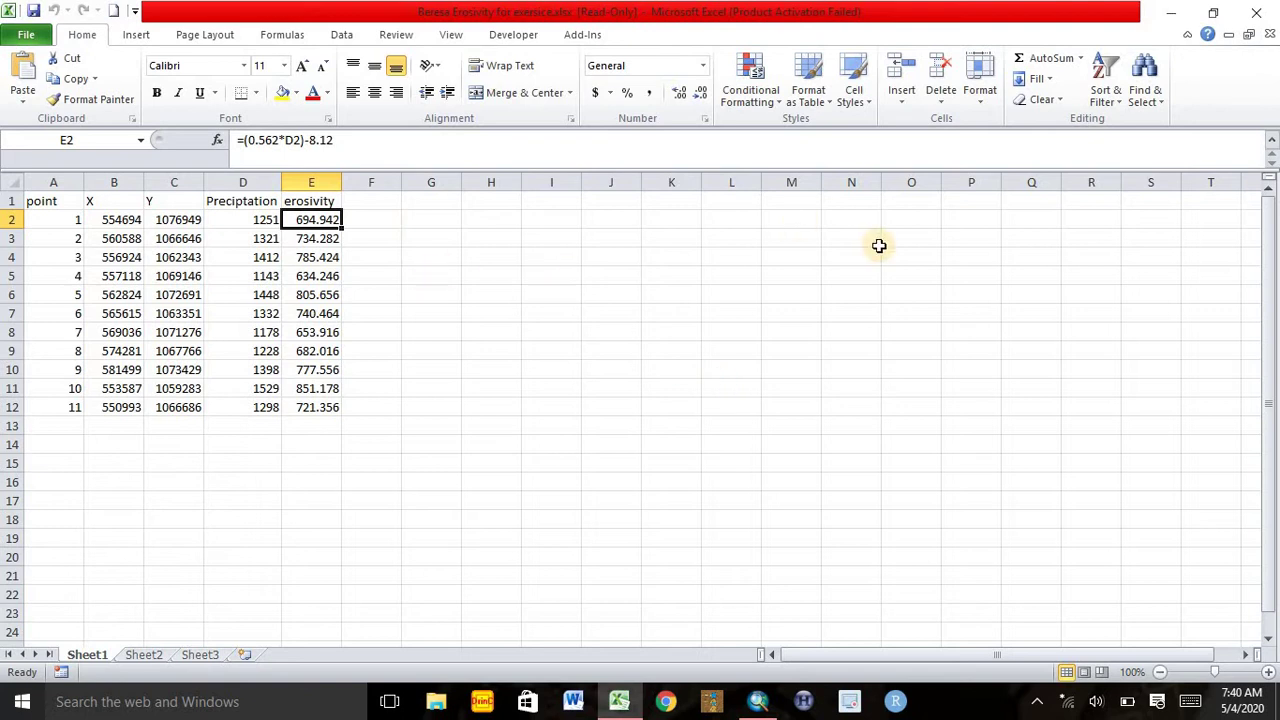
click(1260, 16)
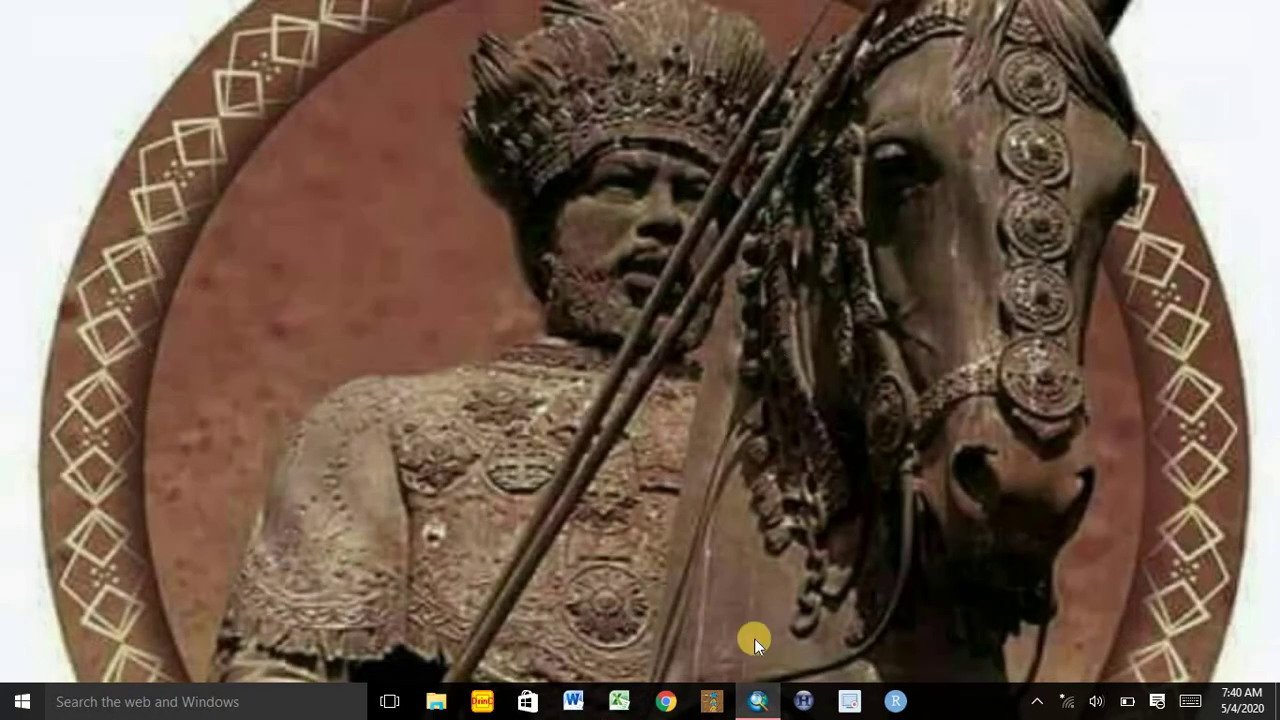
Step: Switch to ArcMap and add beresa_shp.shp from the Jewha watershed folder to the map
click(758, 700)
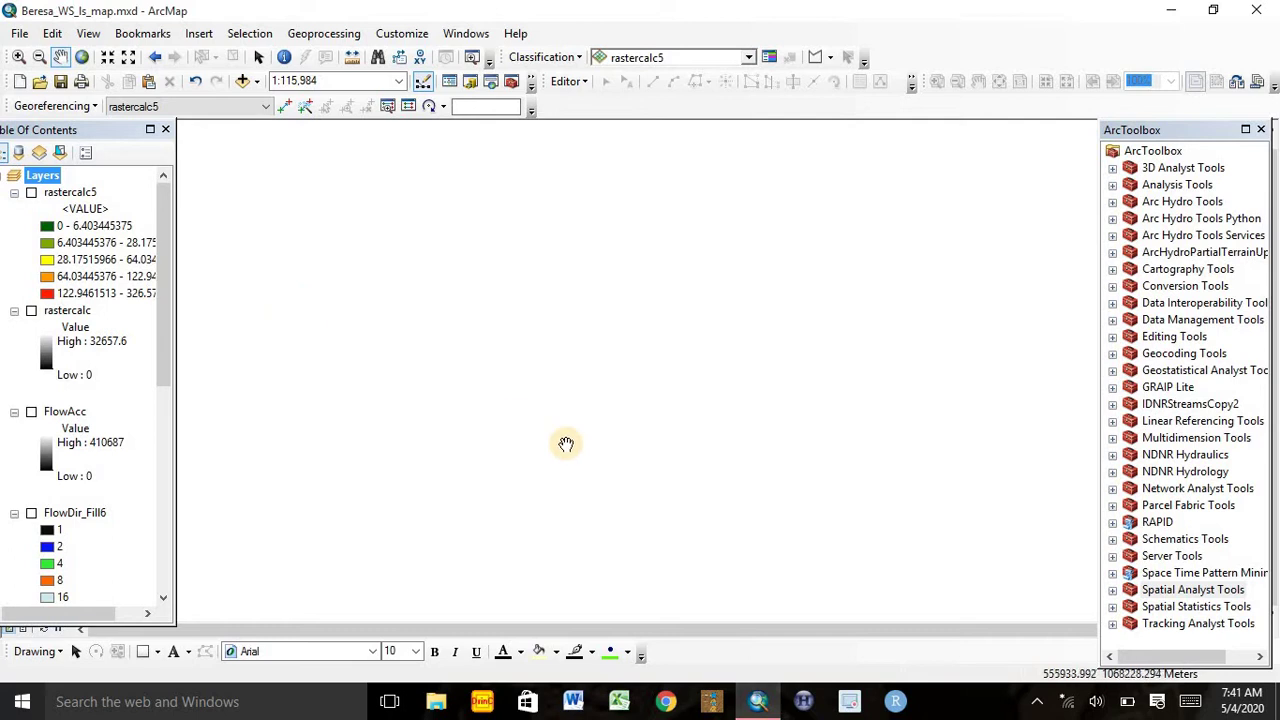
click(243, 81)
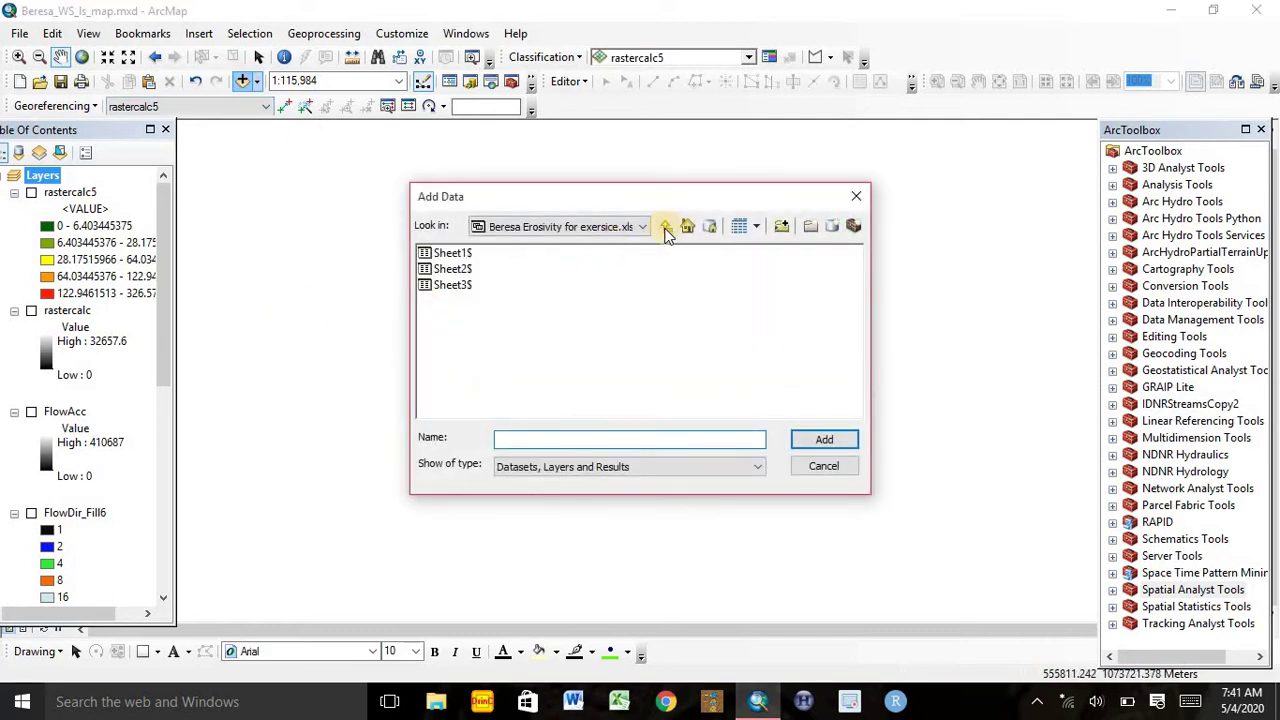
click(666, 227)
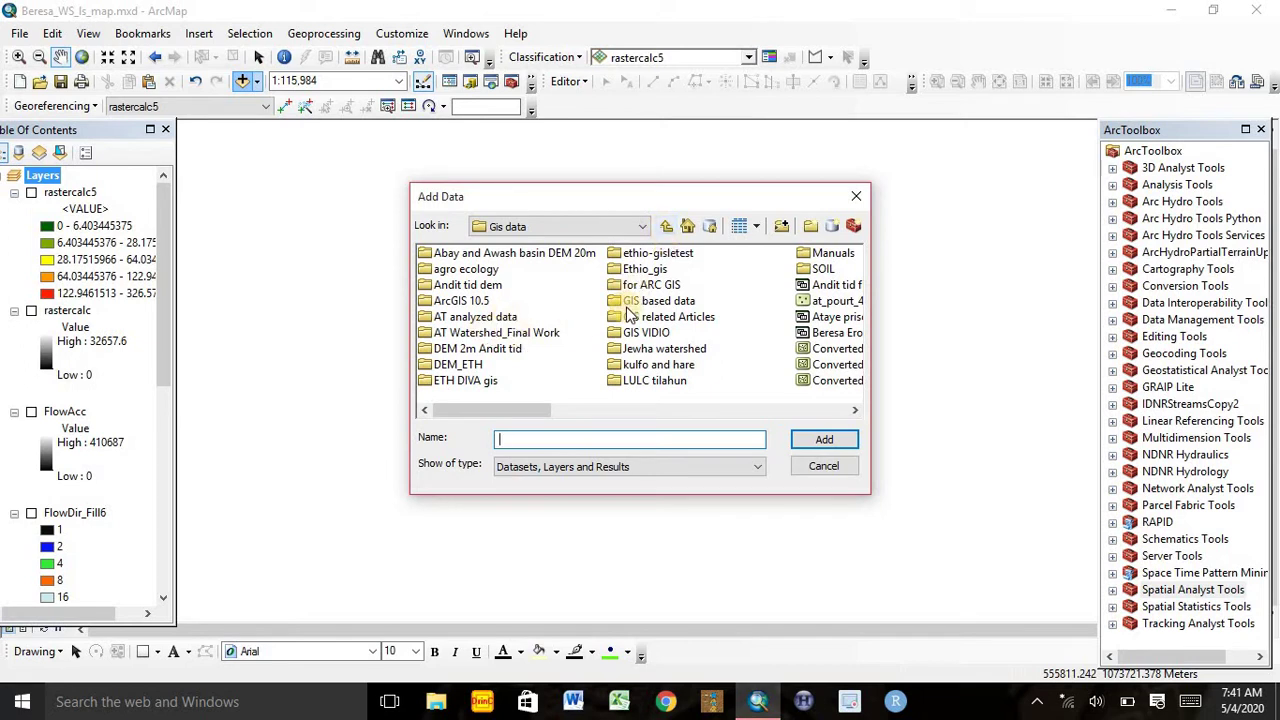
double_click(655, 349)
click(465, 301)
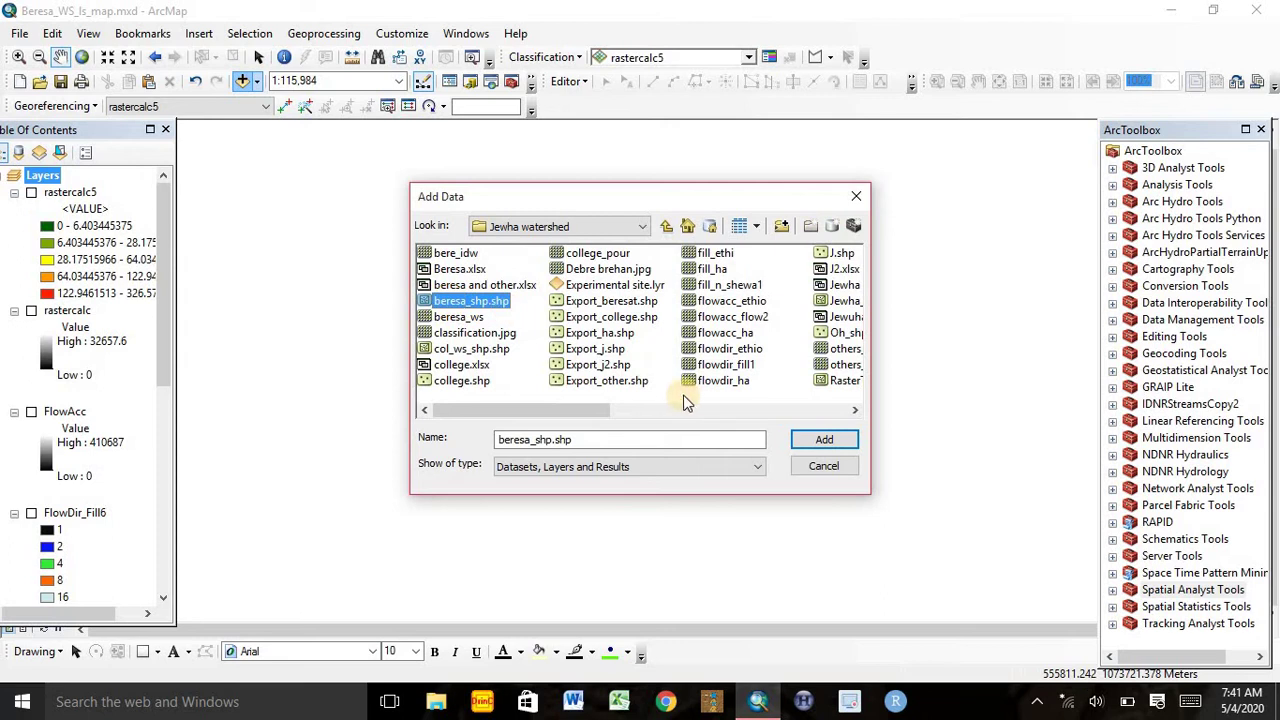
click(830, 440)
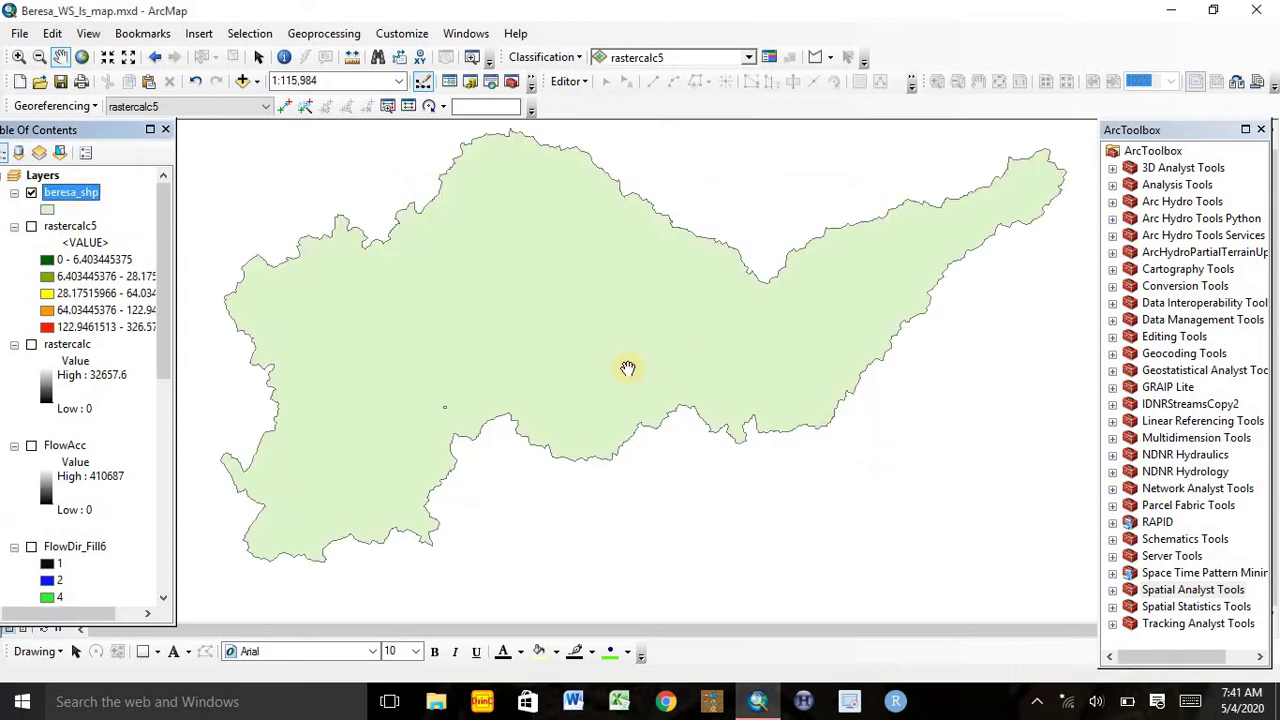
drag(545, 383, 556, 392)
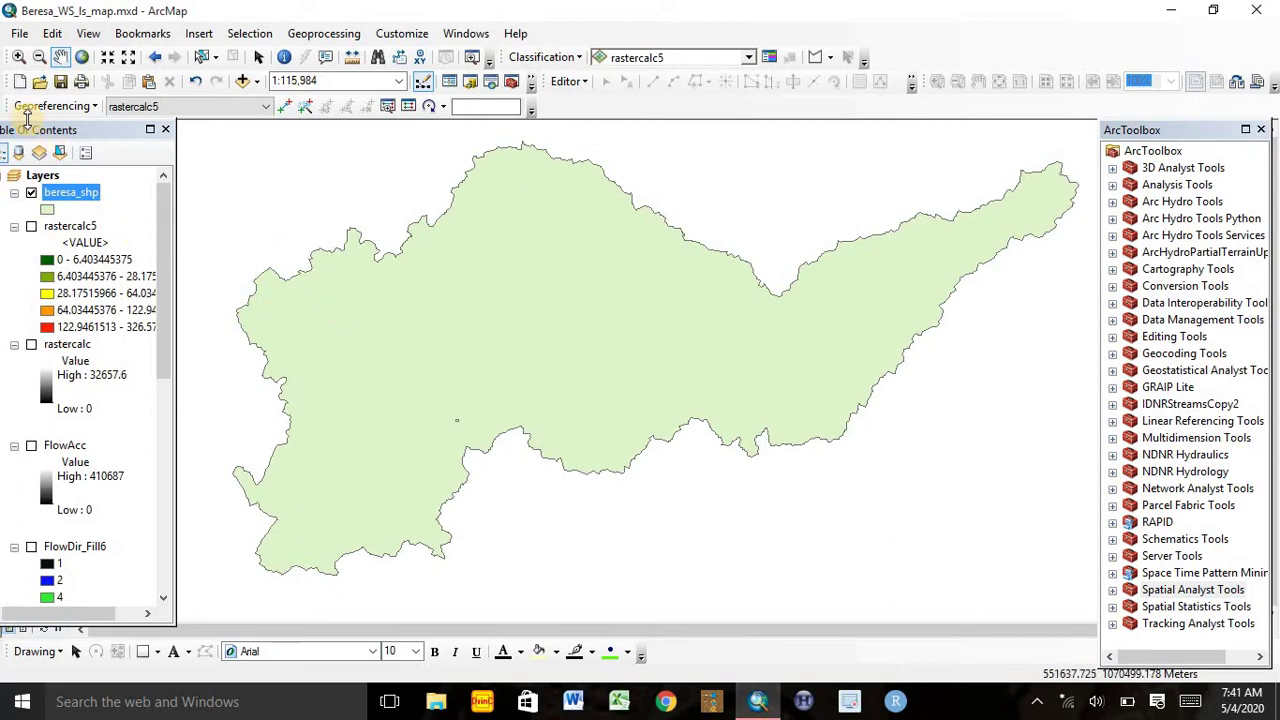
Step: Add Sheet1$ of Beresa Erosivity for exersice.xlsx as XY data, using fields X and Y in WGS_1984_UTM_Zone_37N
click(22, 35)
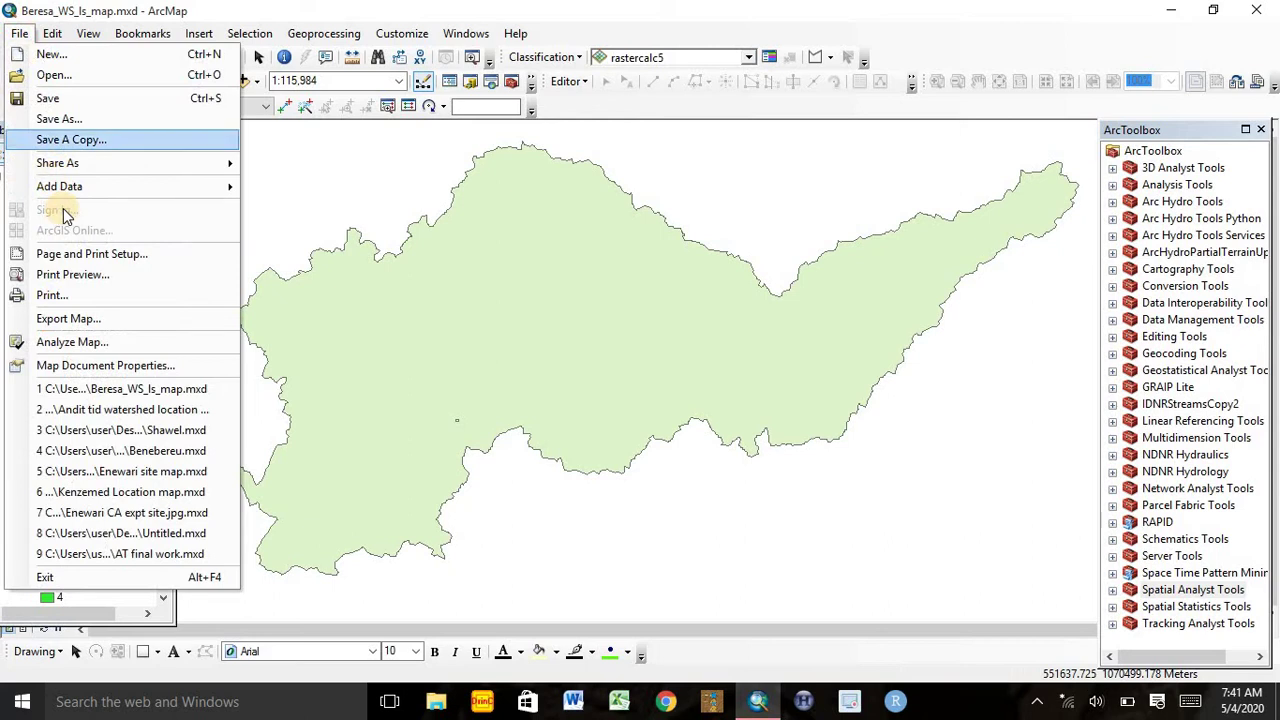
mouse_move(67, 196)
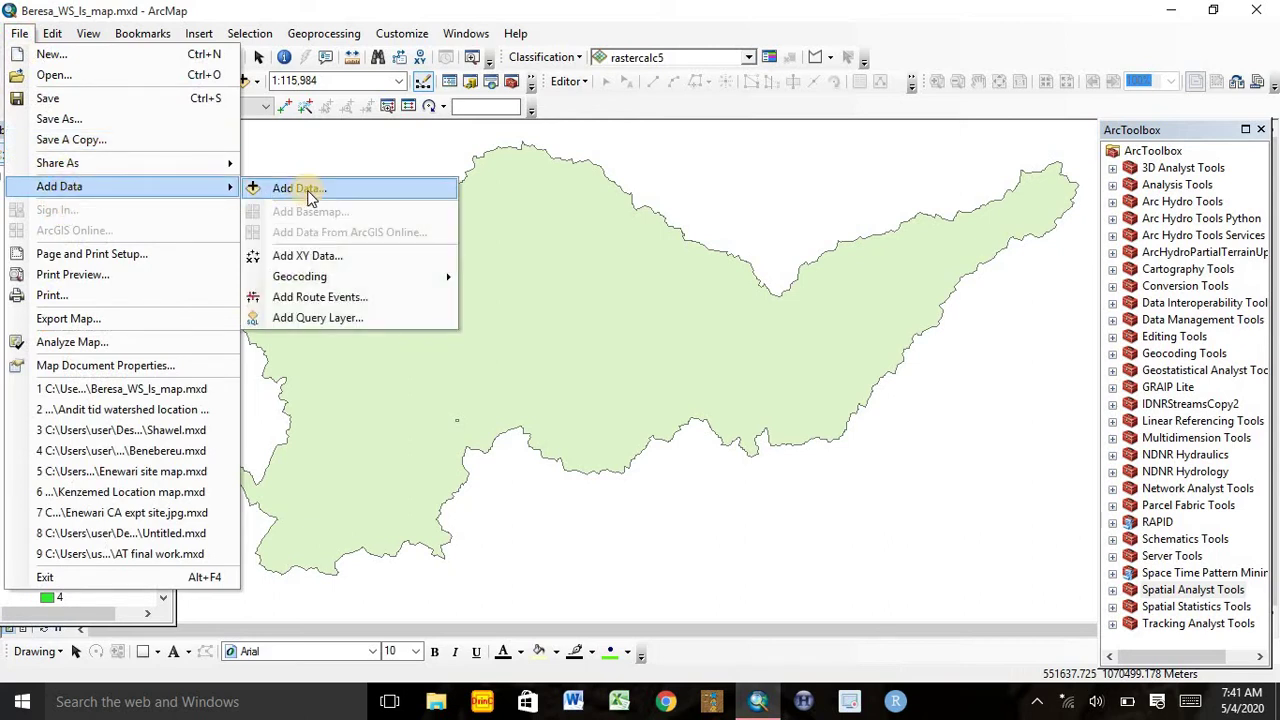
click(280, 258)
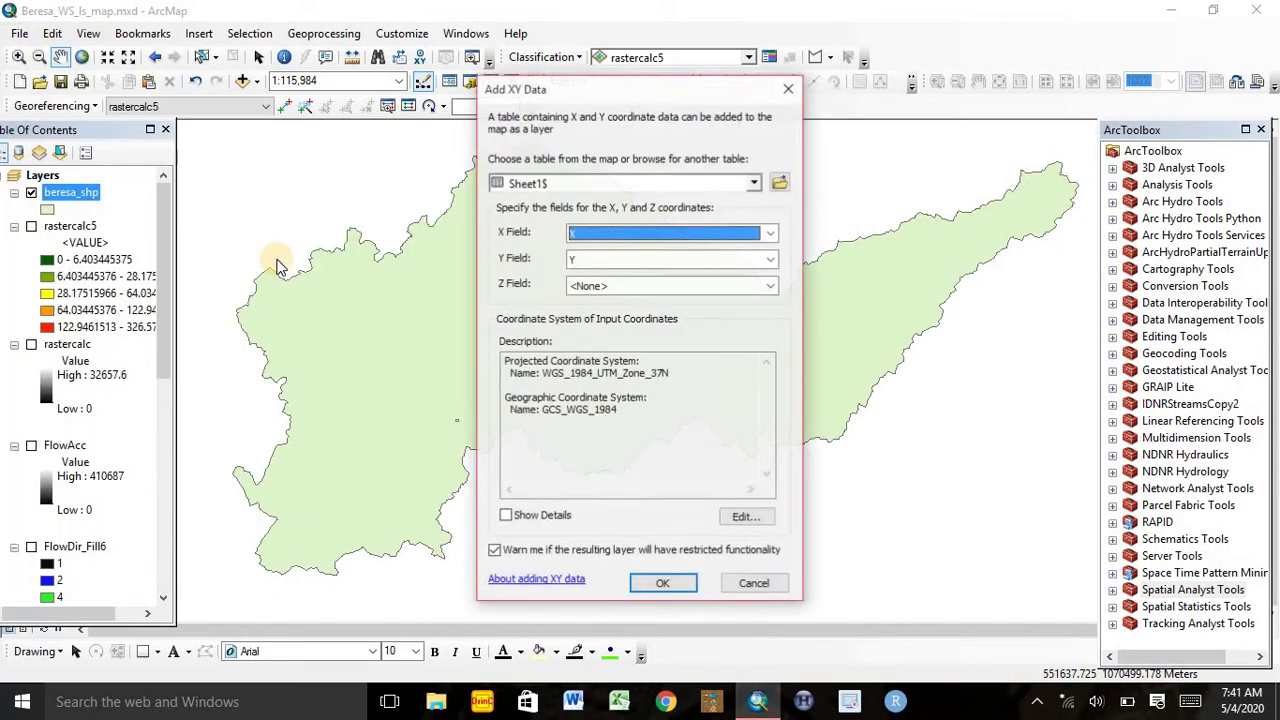
click(782, 179)
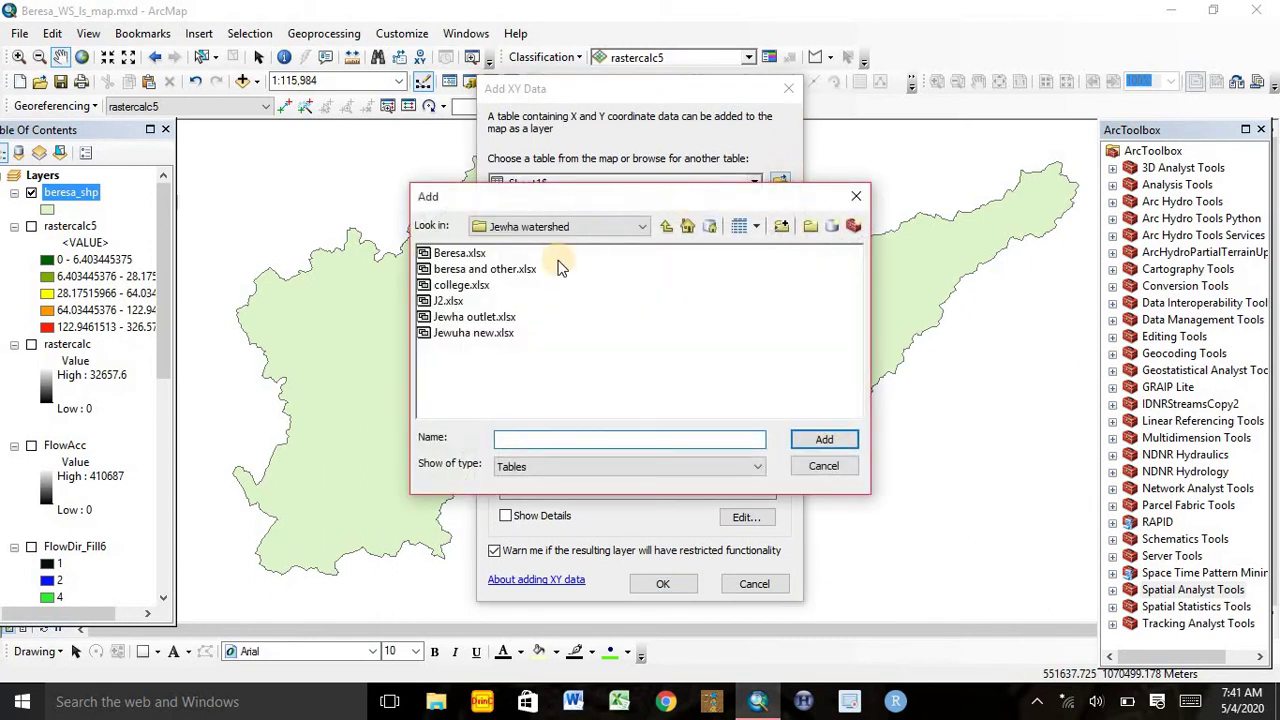
click(667, 225)
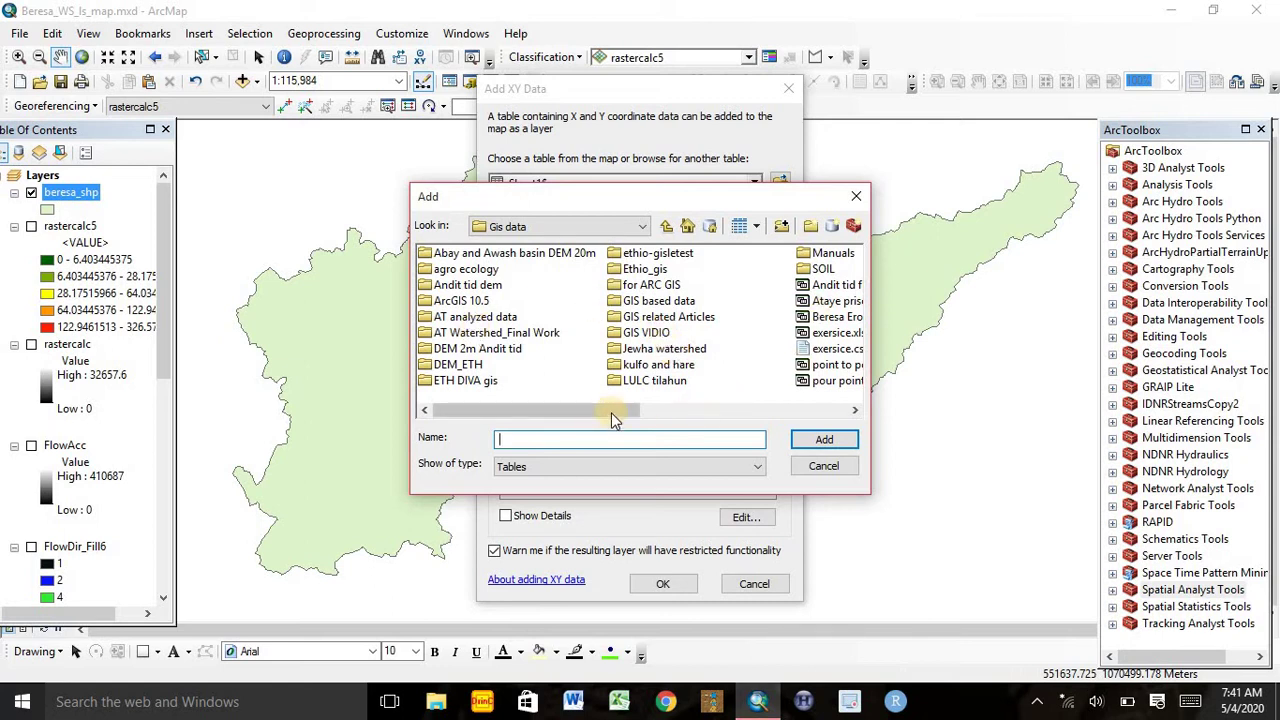
drag(588, 416, 693, 410)
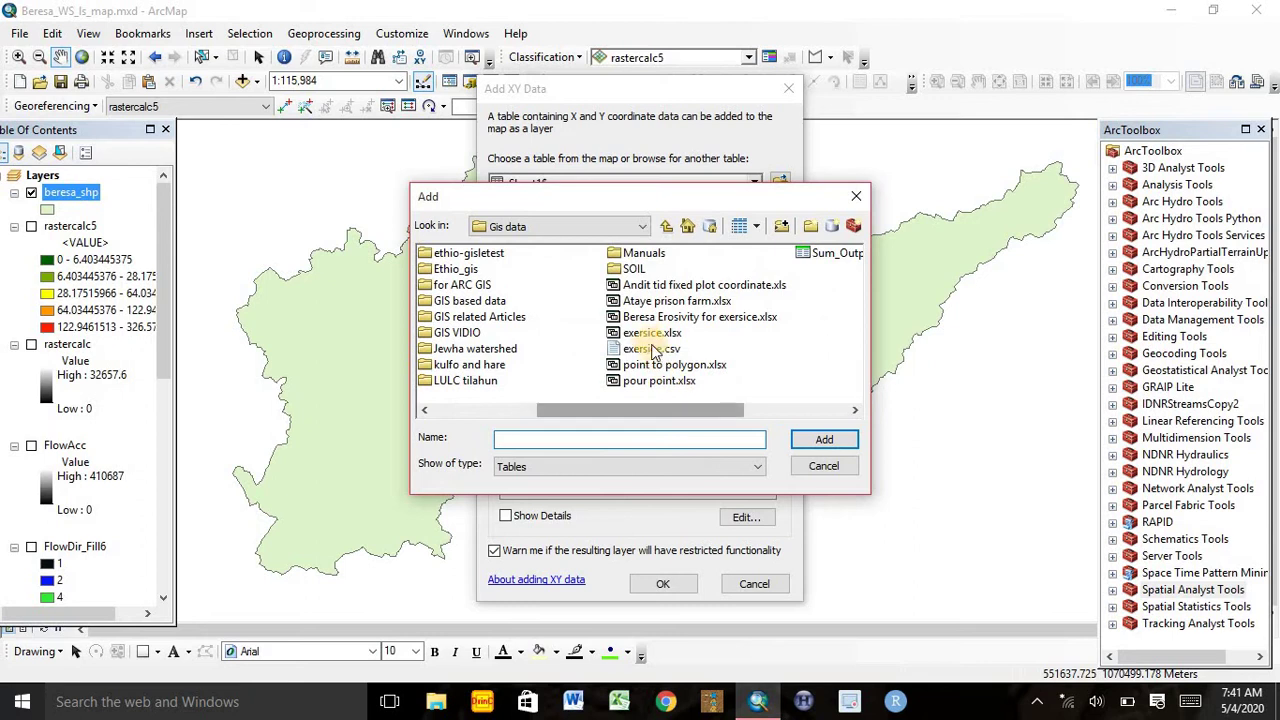
click(636, 318)
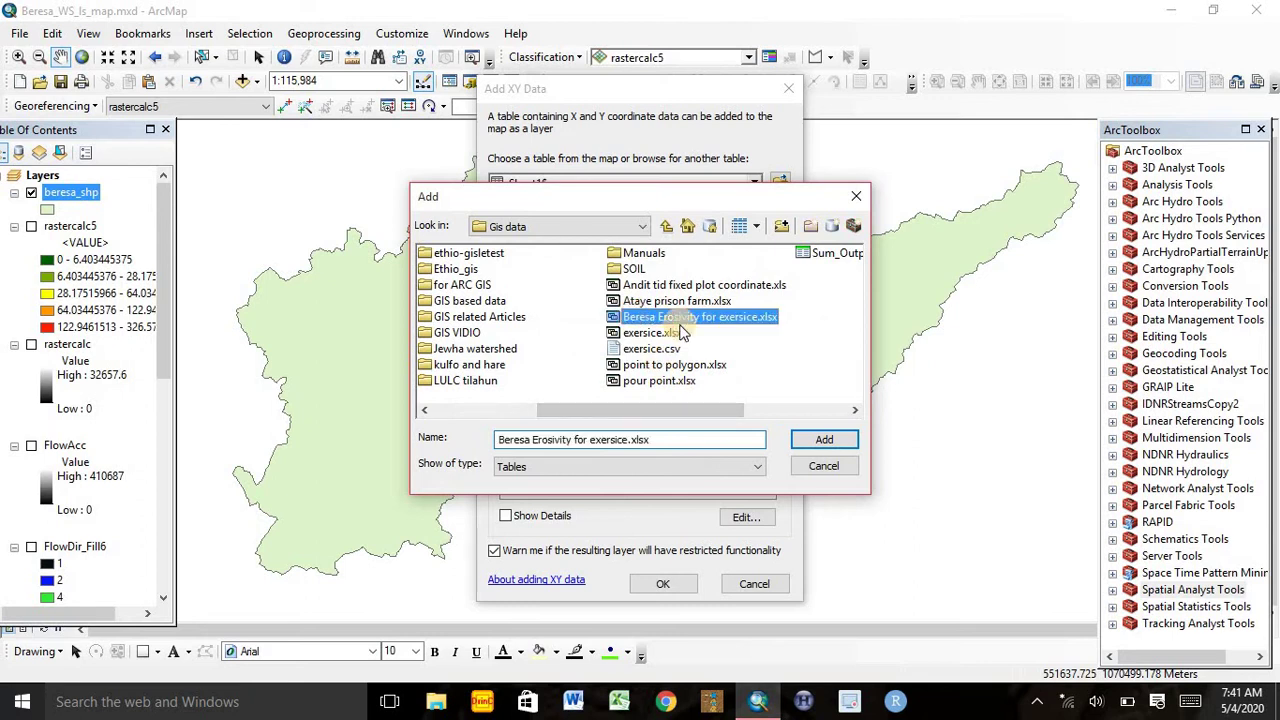
click(818, 441)
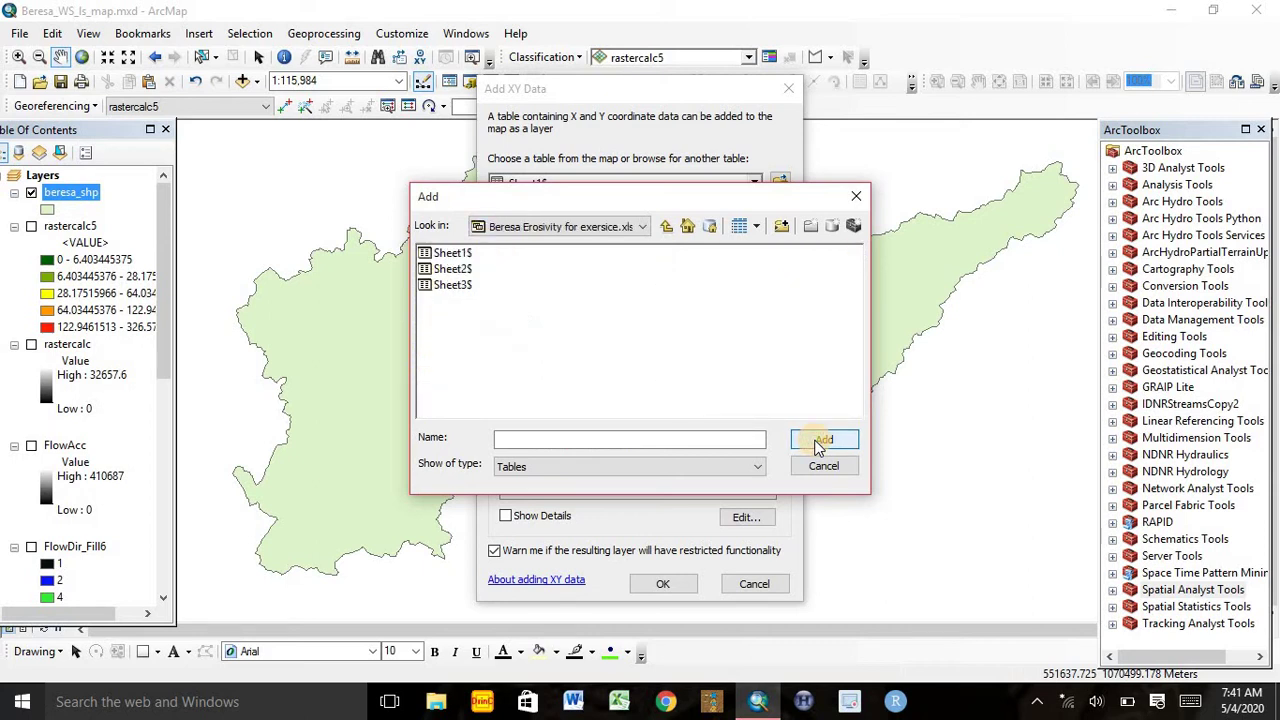
click(452, 255)
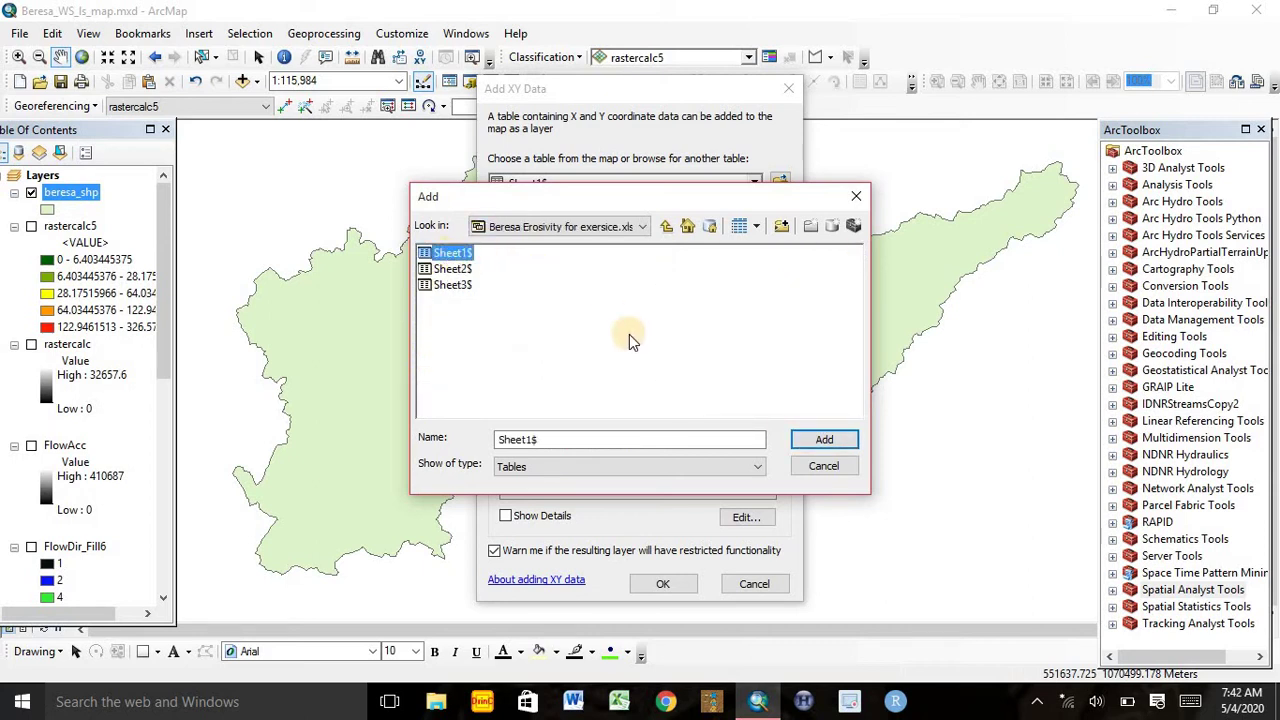
click(822, 441)
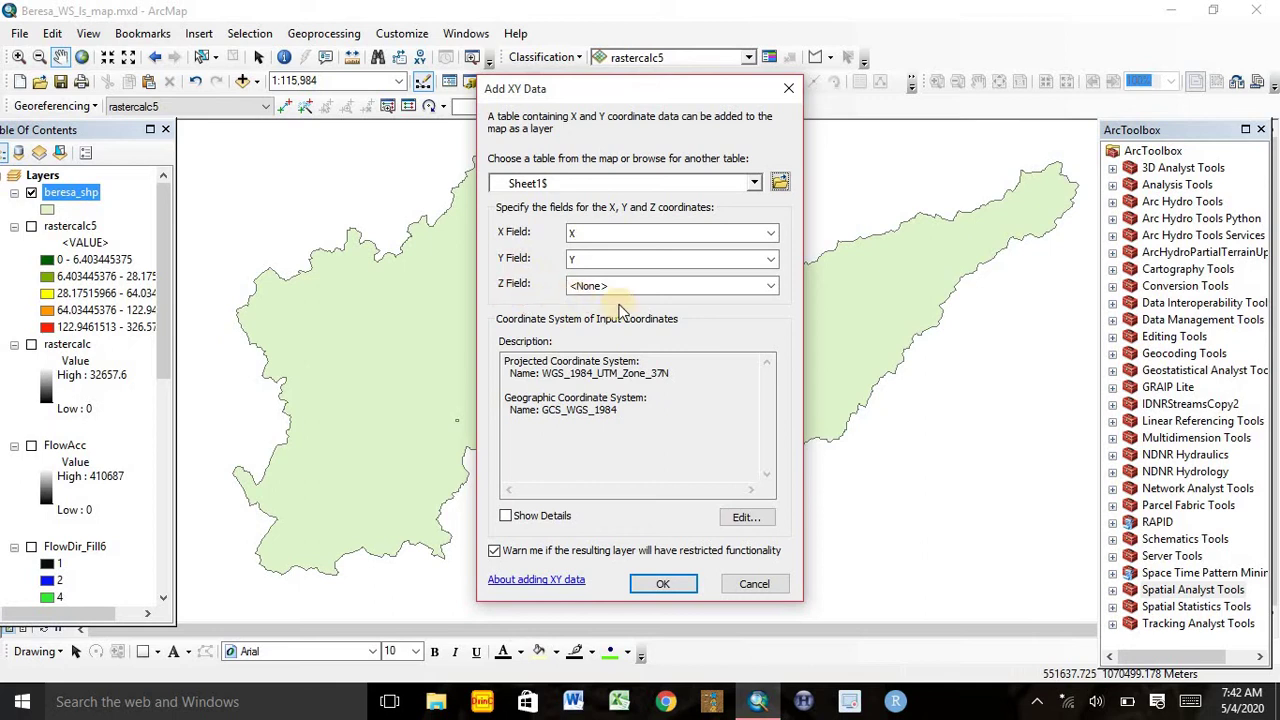
click(668, 583)
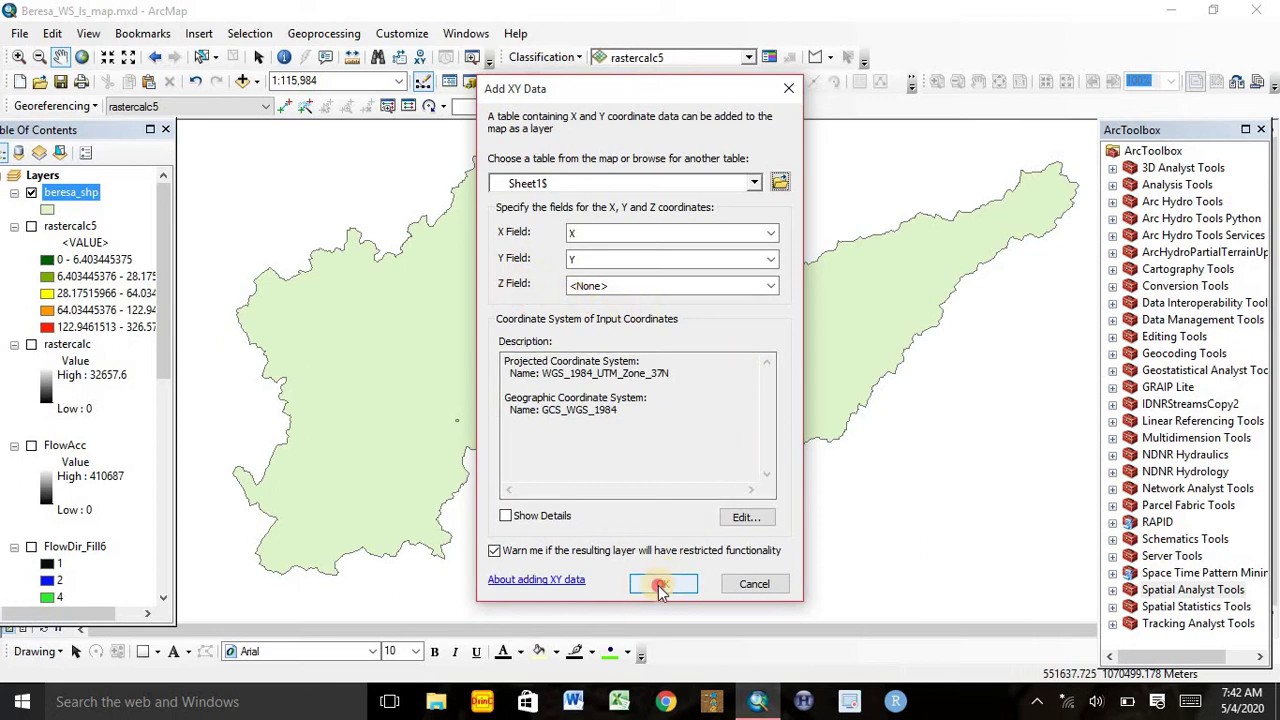
click(710, 447)
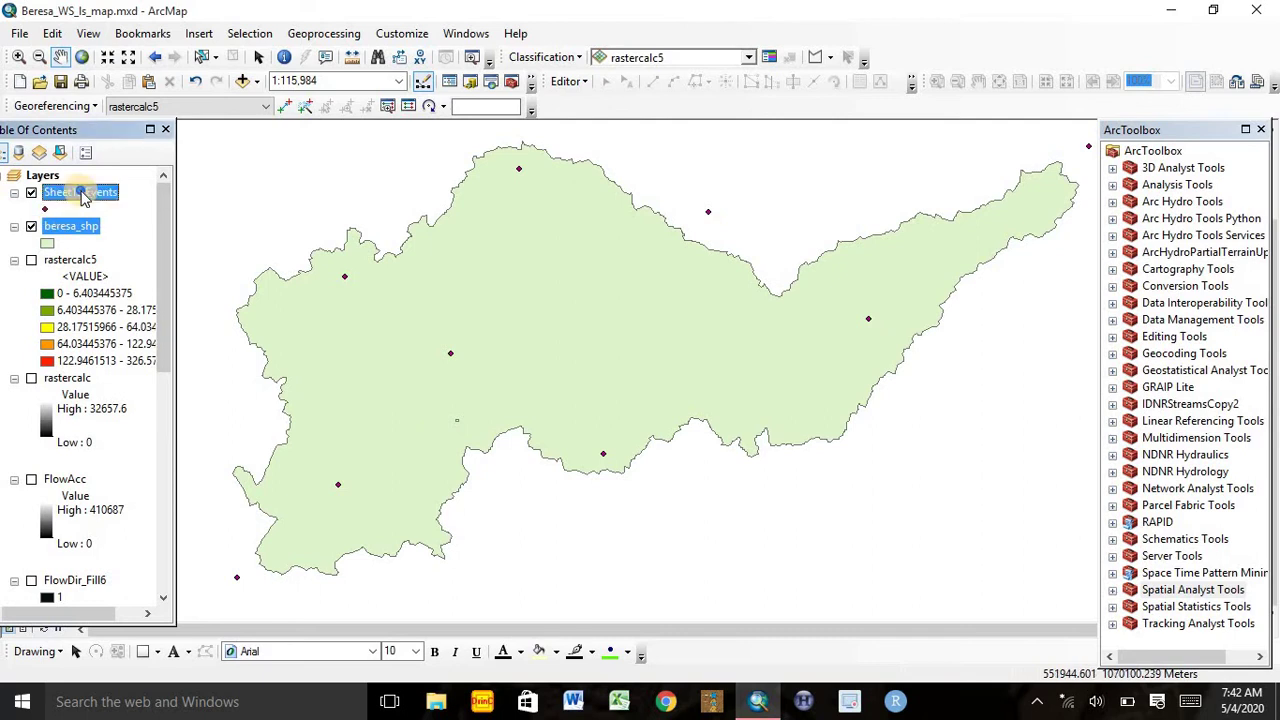
Step: Export all features of the Sheet1$ Events layer to Export_Output_15.shp in the Gis data folder and add the result to the map
right_click(80, 192)
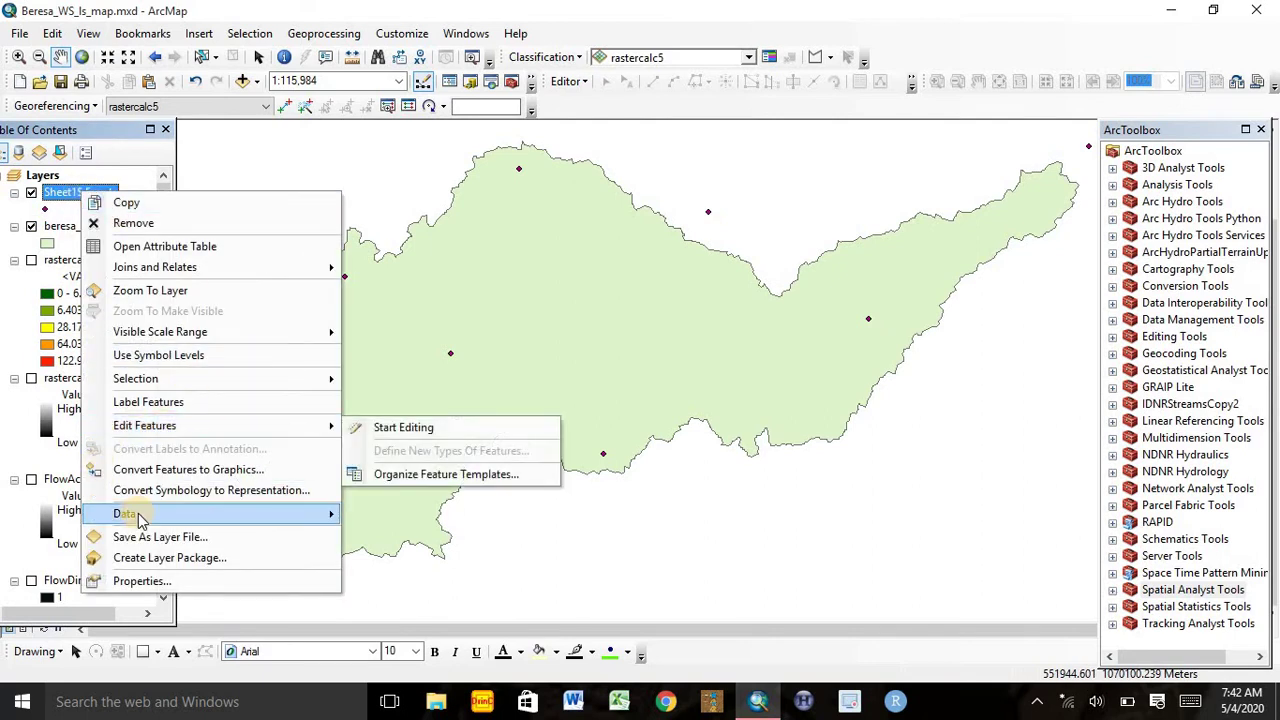
mouse_move(330, 513)
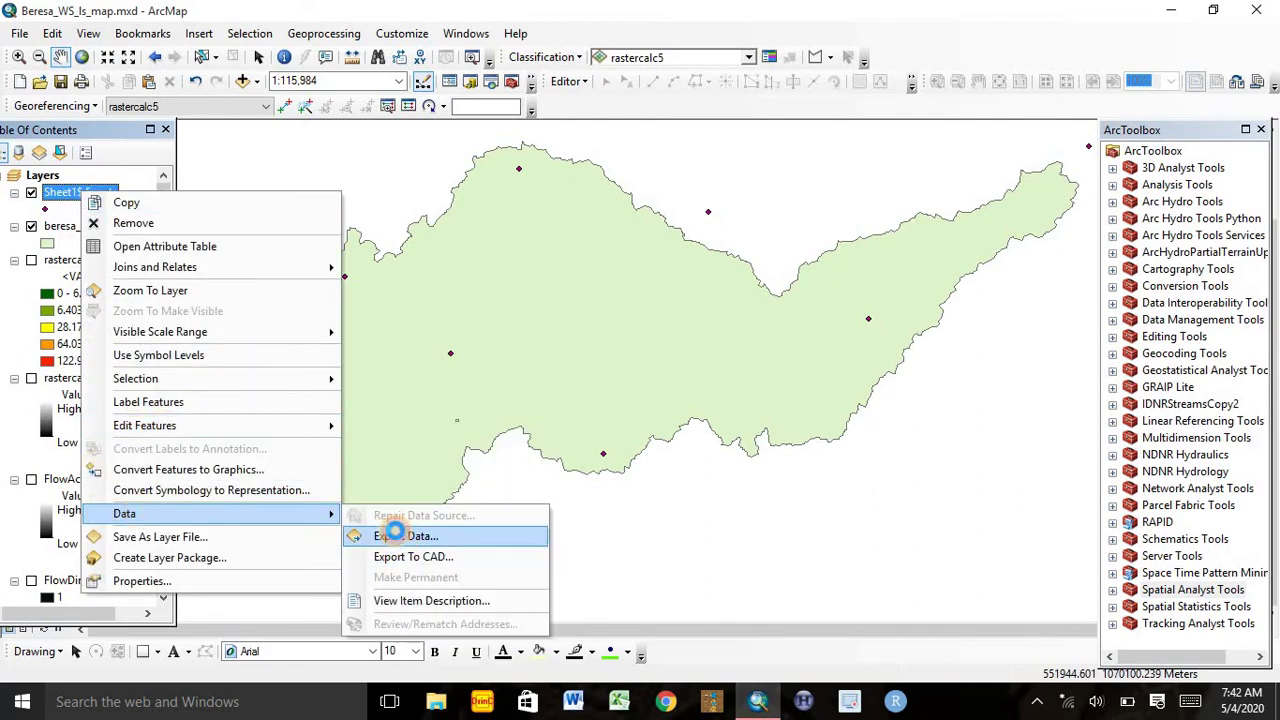
click(400, 536)
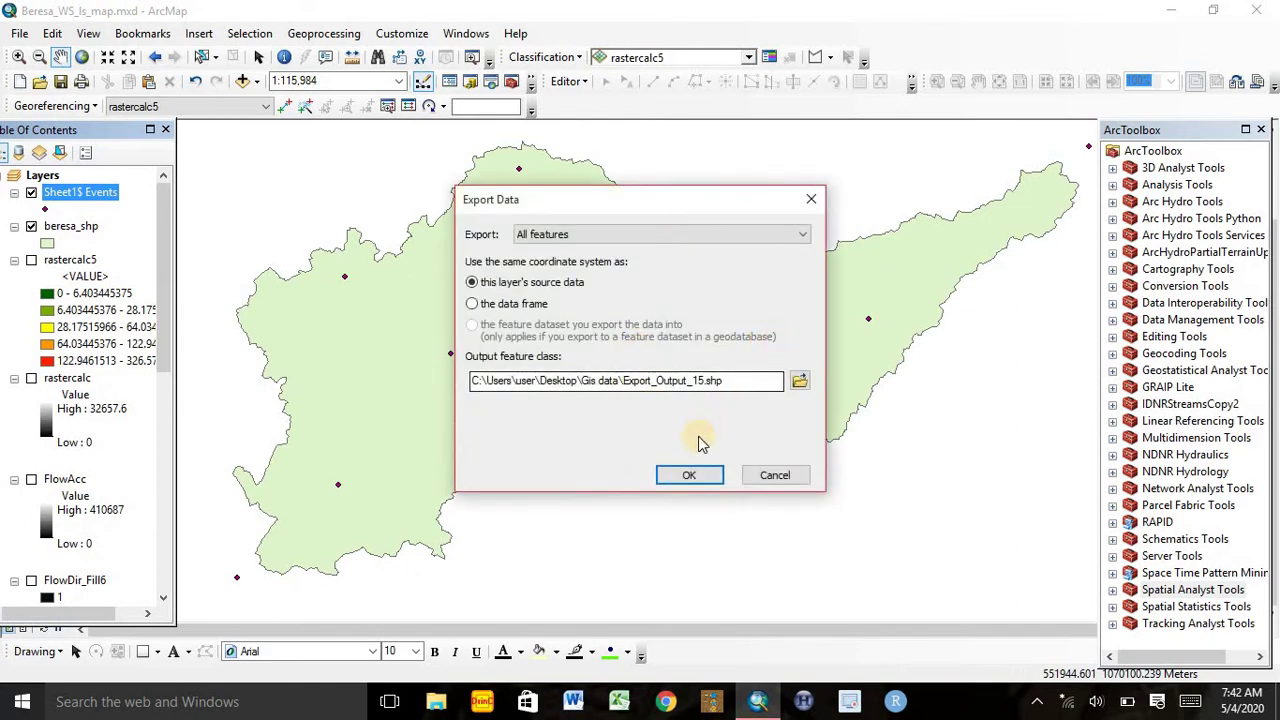
click(672, 474)
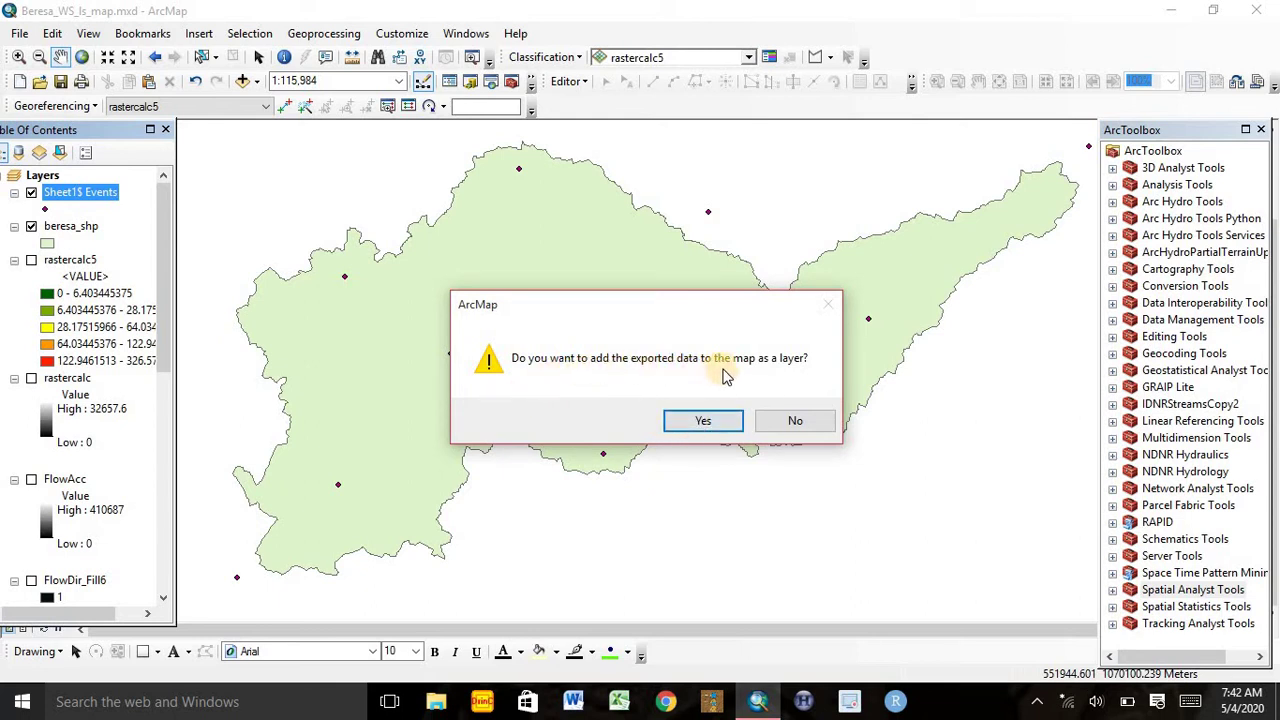
click(700, 421)
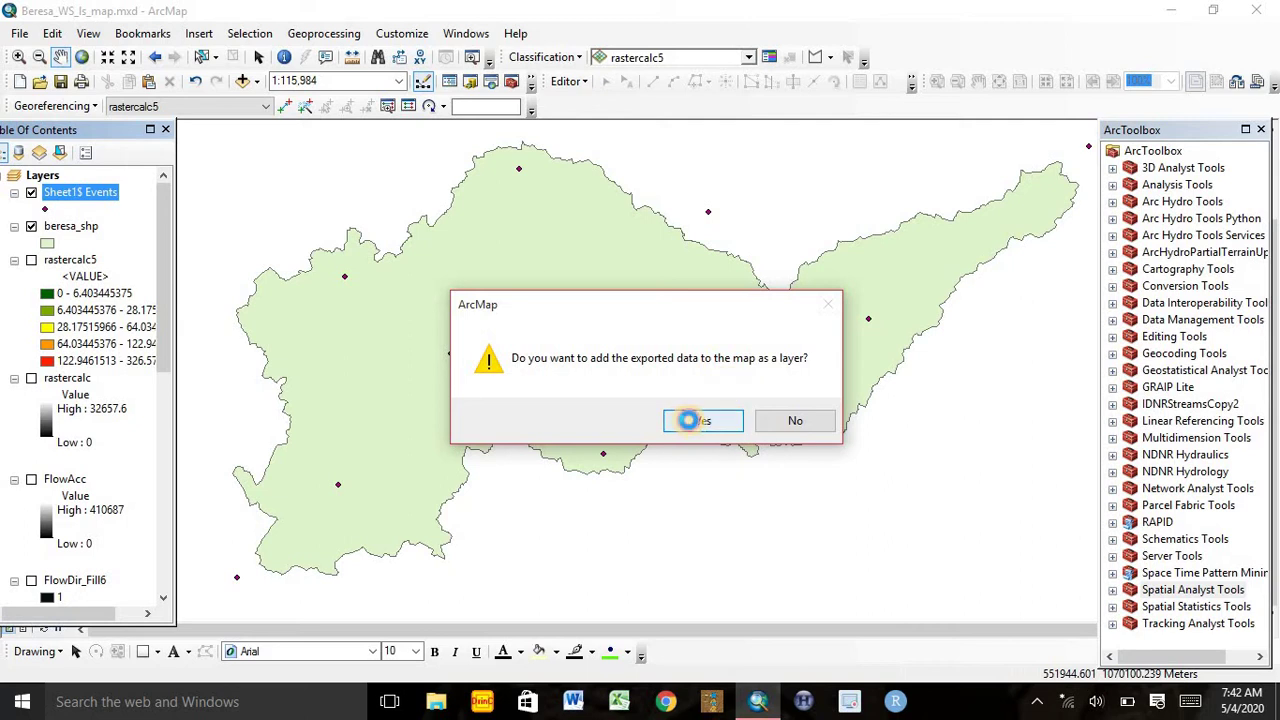
Step: Remove the Sheet1$ Events layer from the map
click(78, 230)
right_click(78, 230)
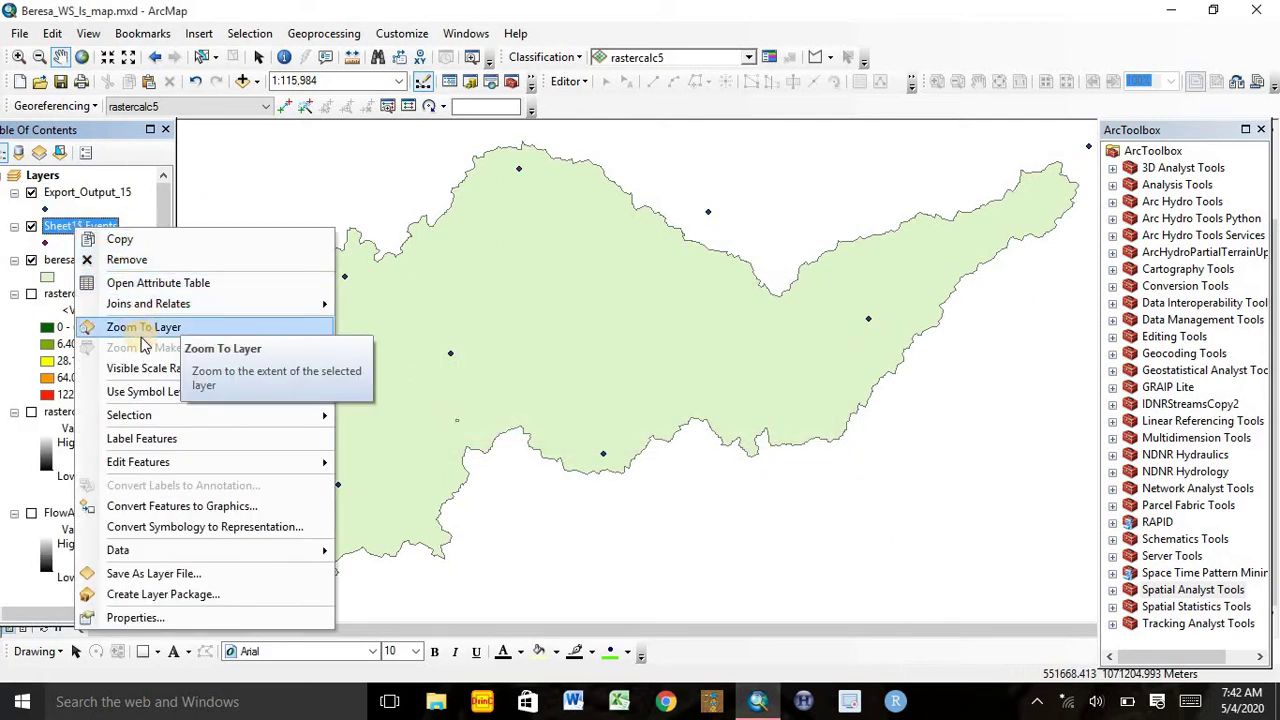
click(128, 262)
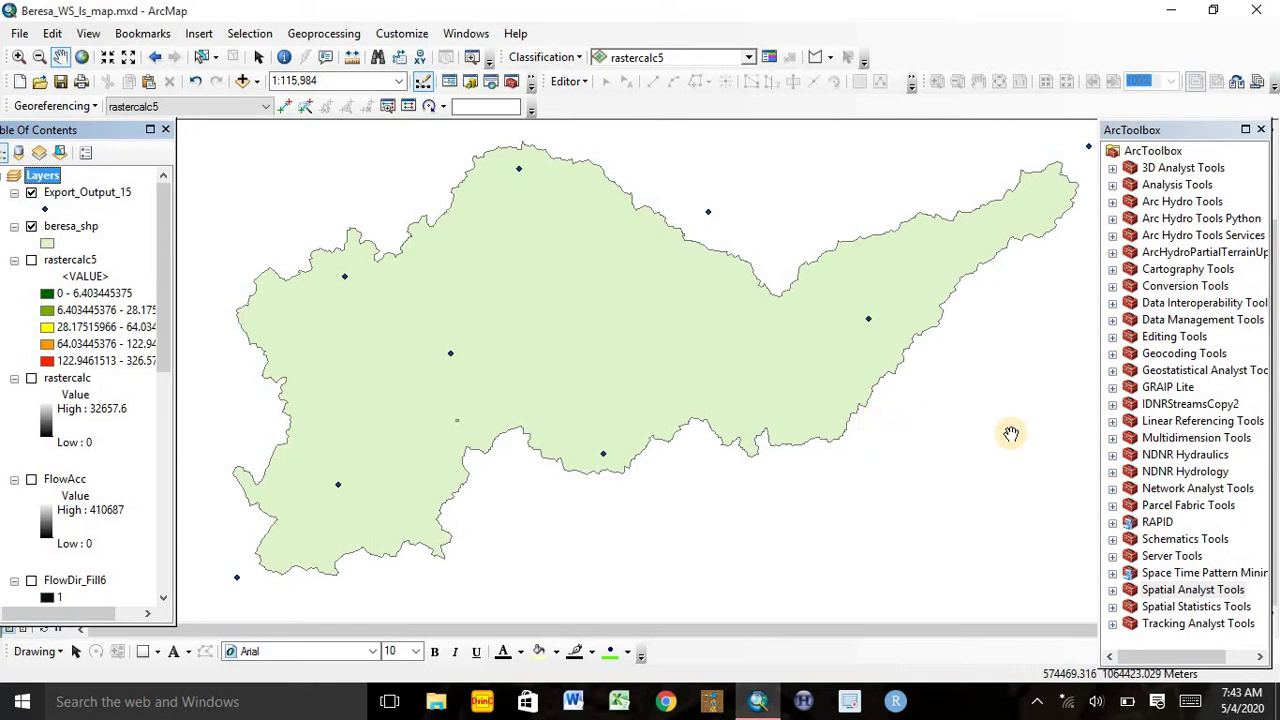
Step: Interpolate the Export_Output_15 points into a raster with the Spatial Analyst IDW tool, using erosivity as the Z value field
click(1113, 591)
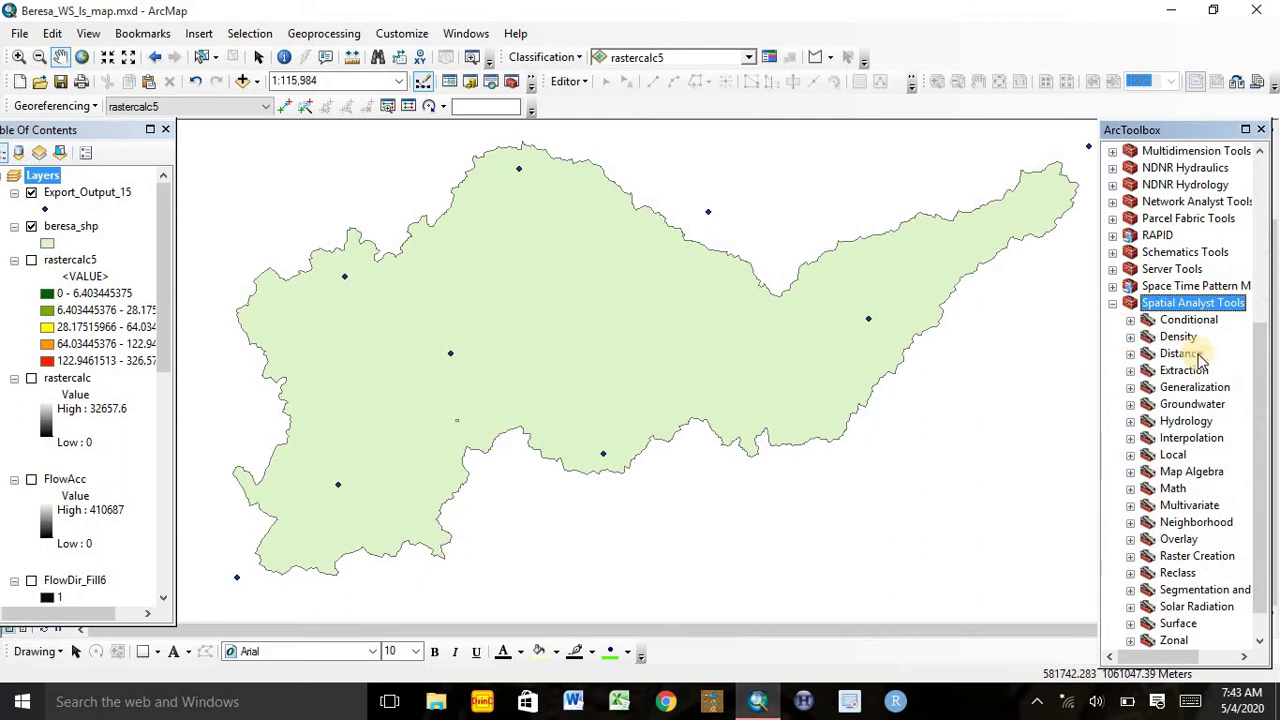
click(1130, 438)
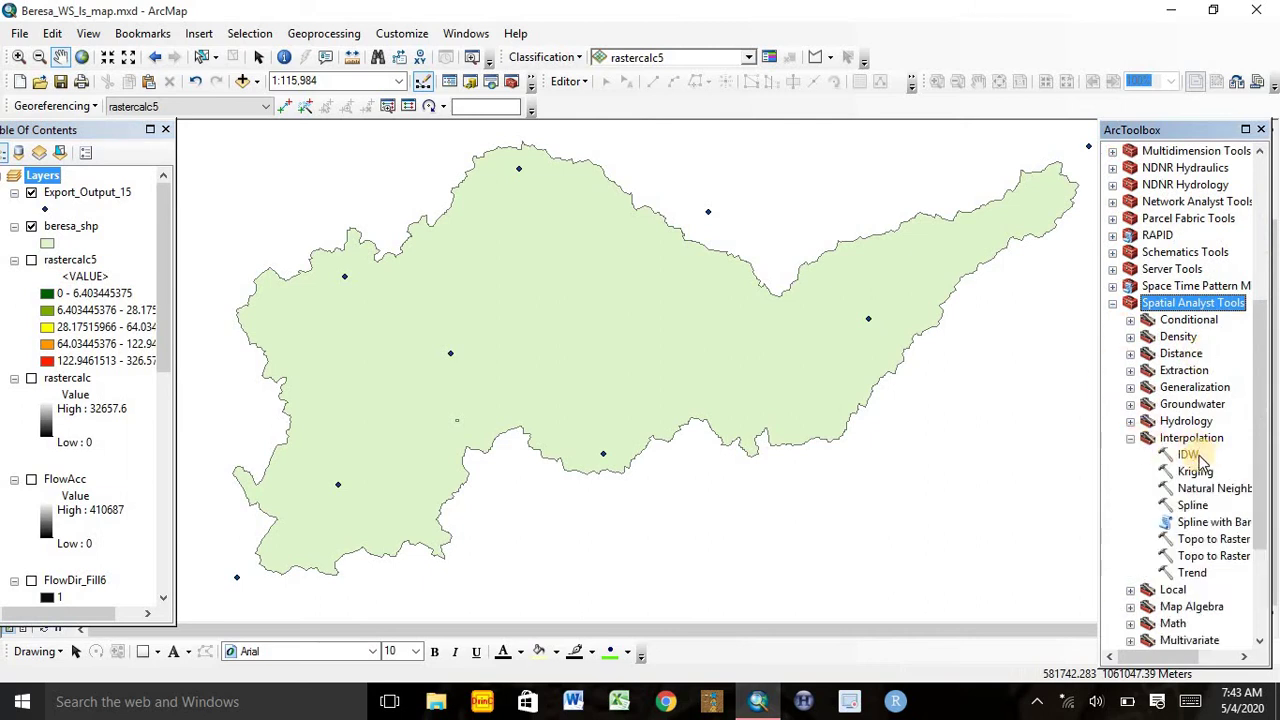
double_click(1194, 457)
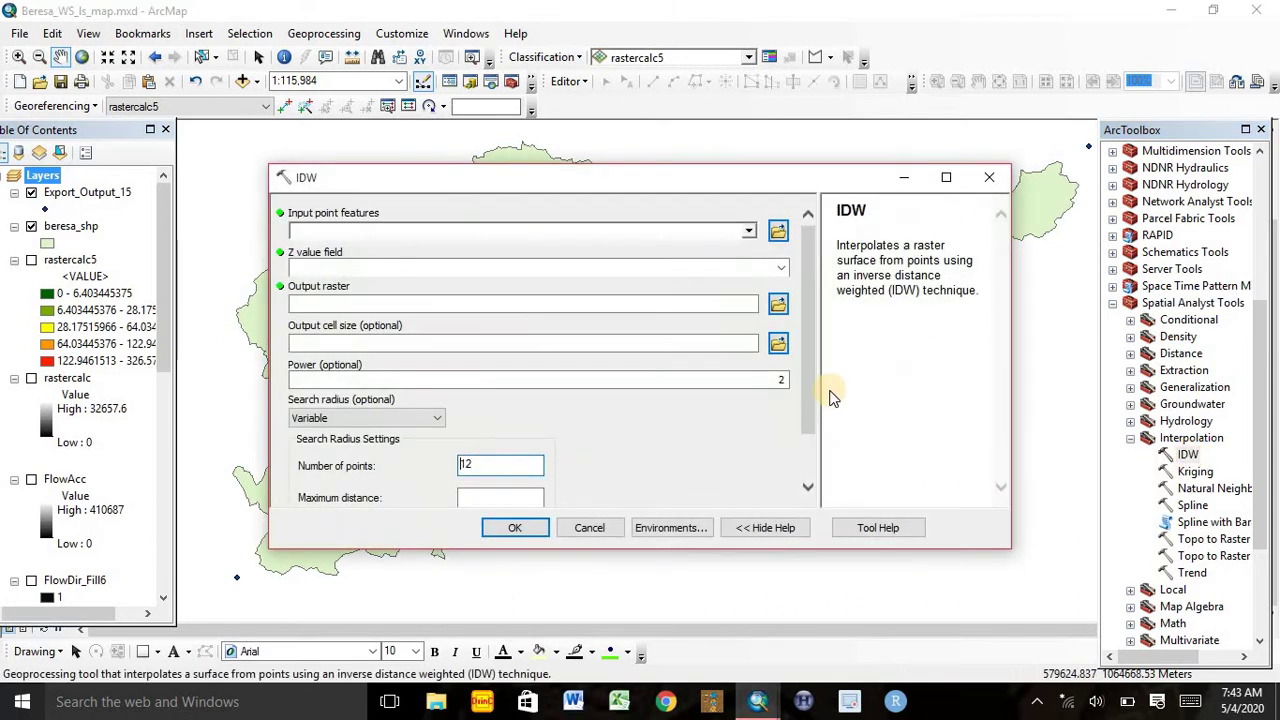
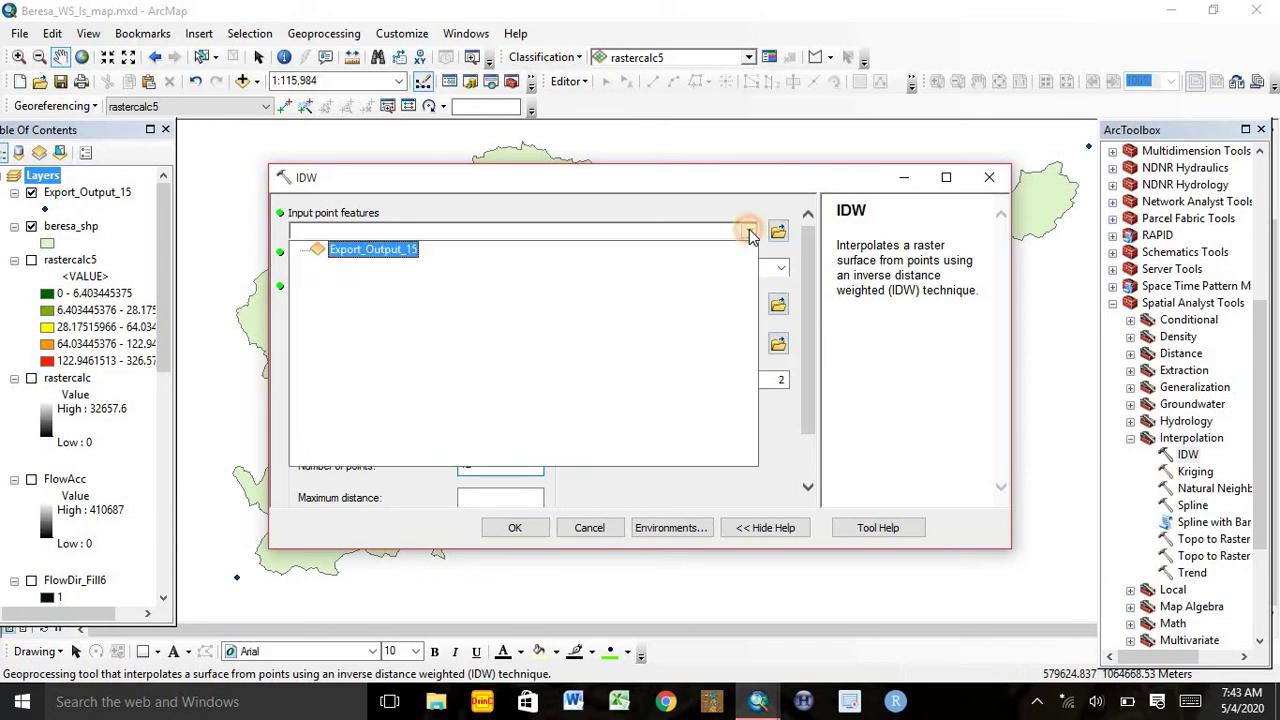
click(370, 252)
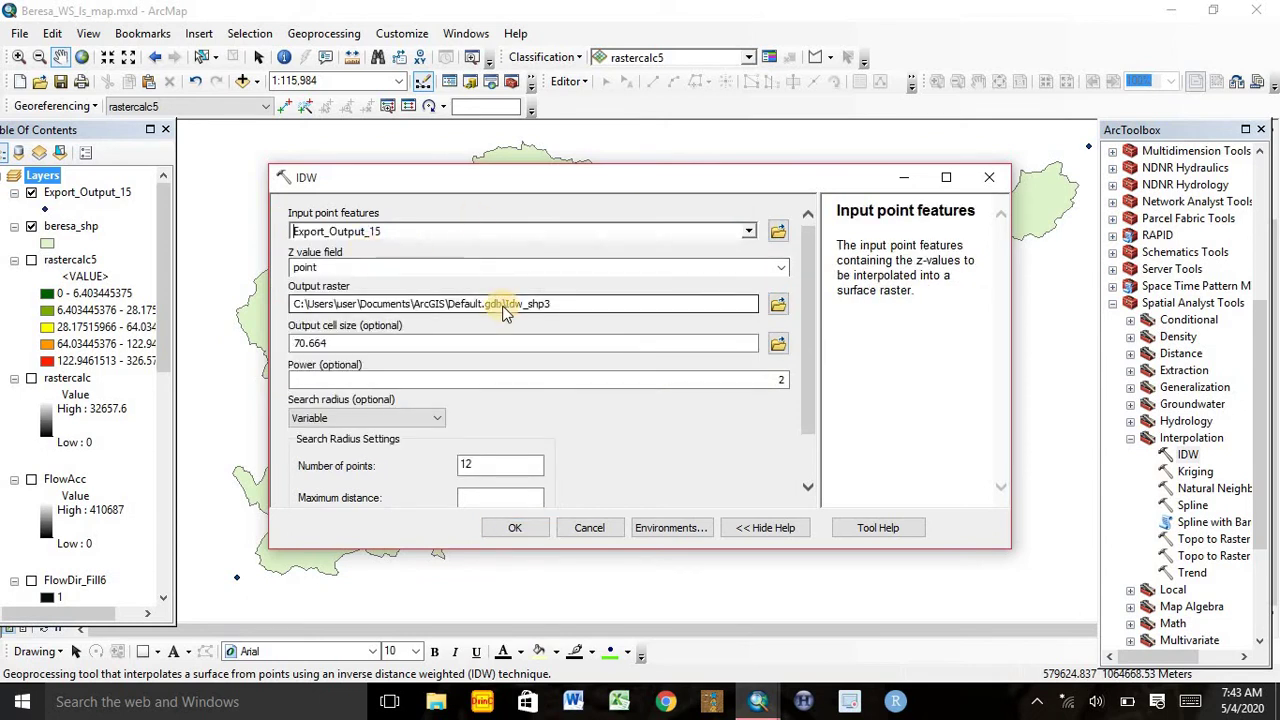
click(779, 272)
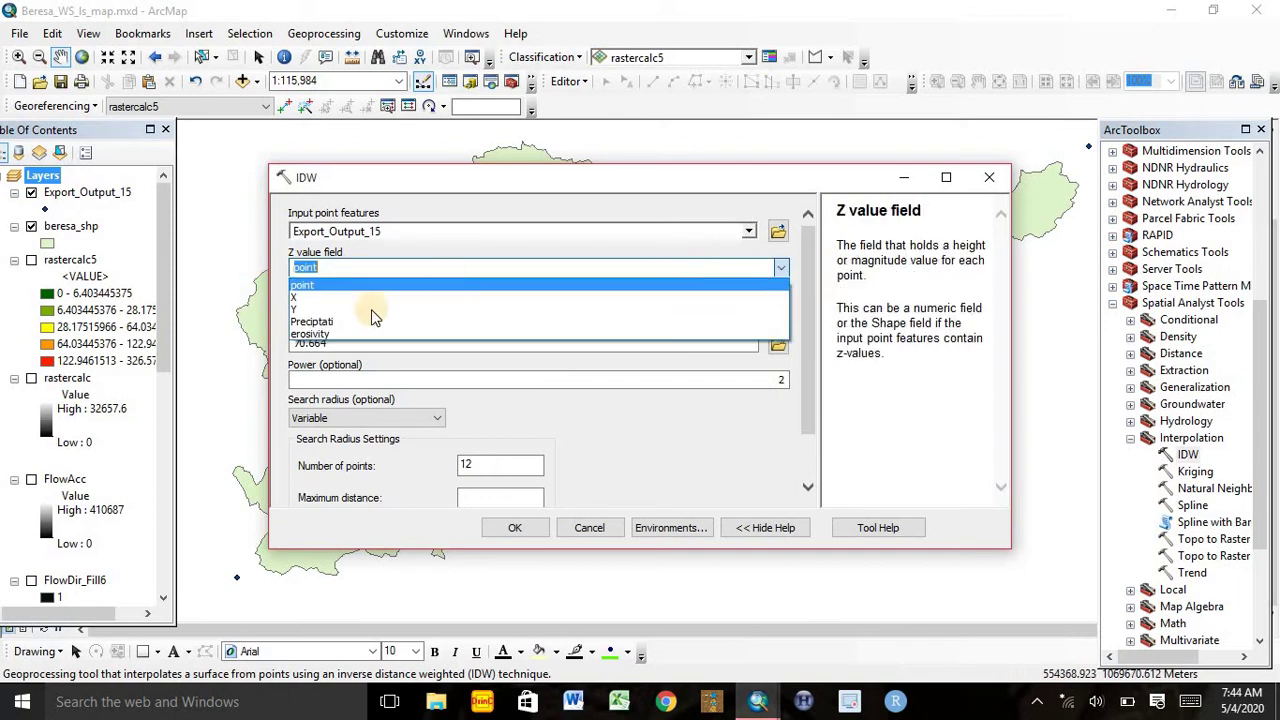
click(313, 338)
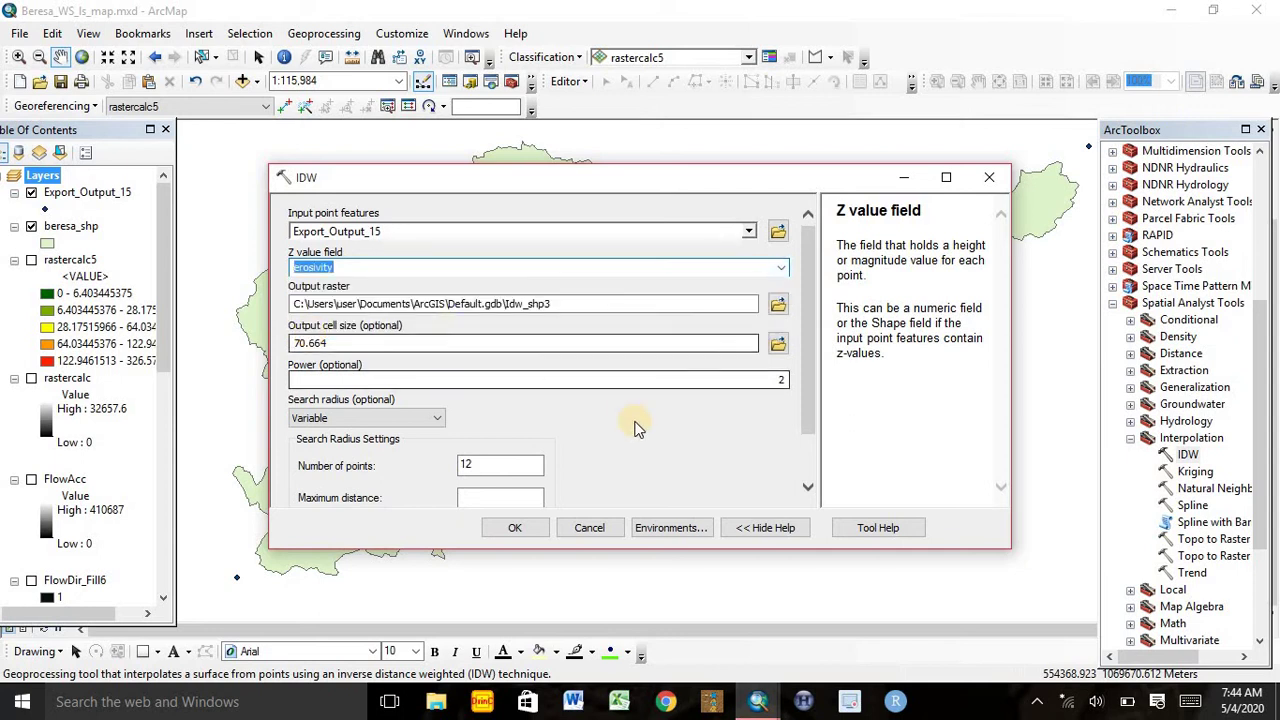
click(511, 532)
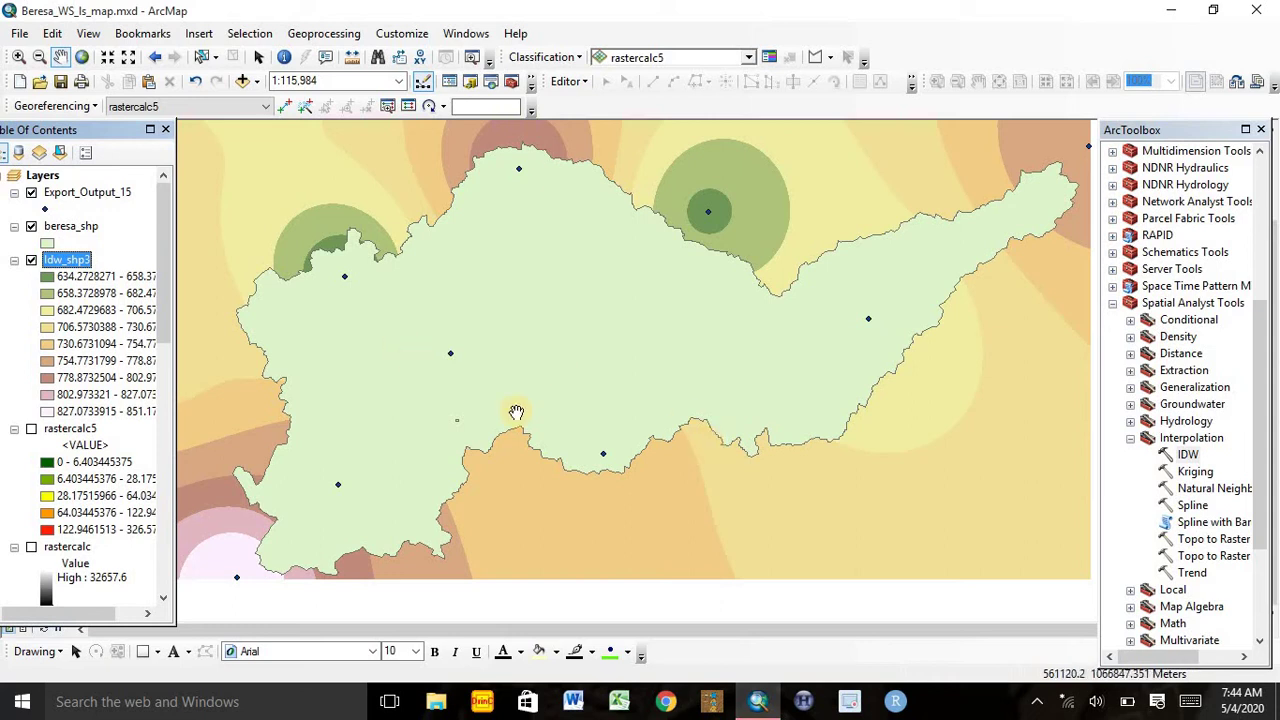
Step: Set up the Extract by Mask tool with Idw_shp3 as the input raster and beresa_shp as the mask data
click(1131, 438)
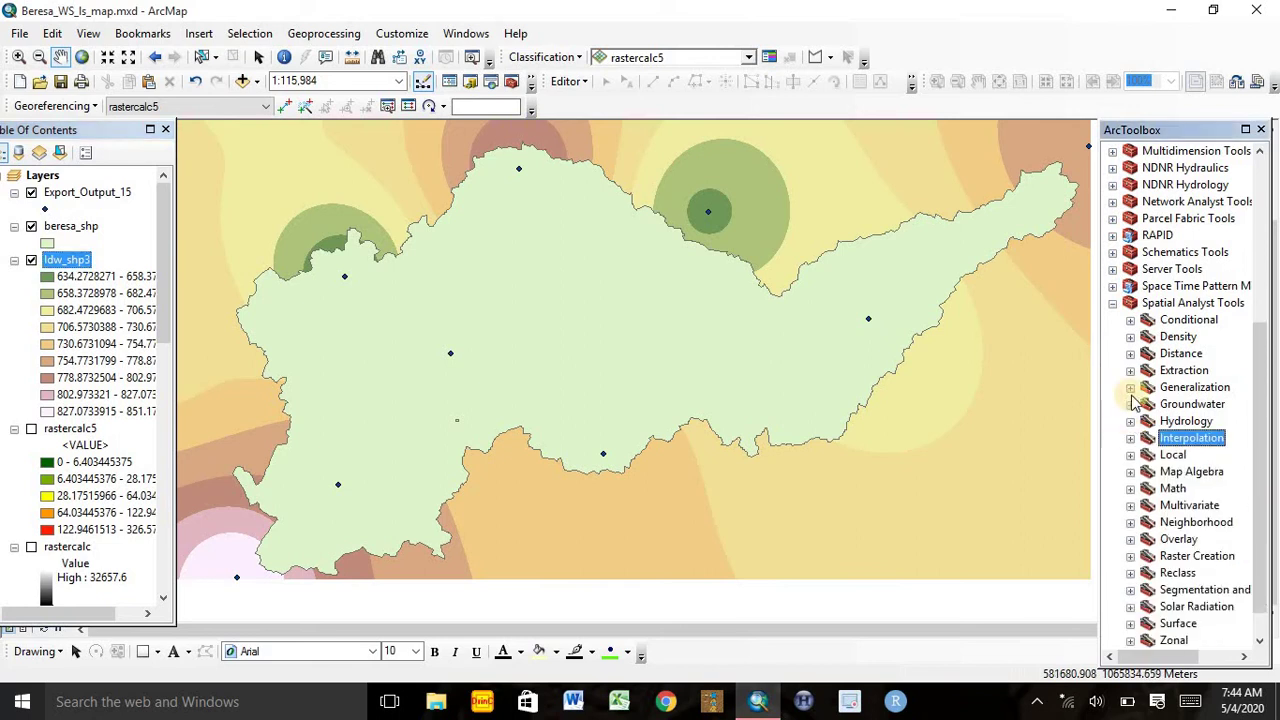
click(1131, 371)
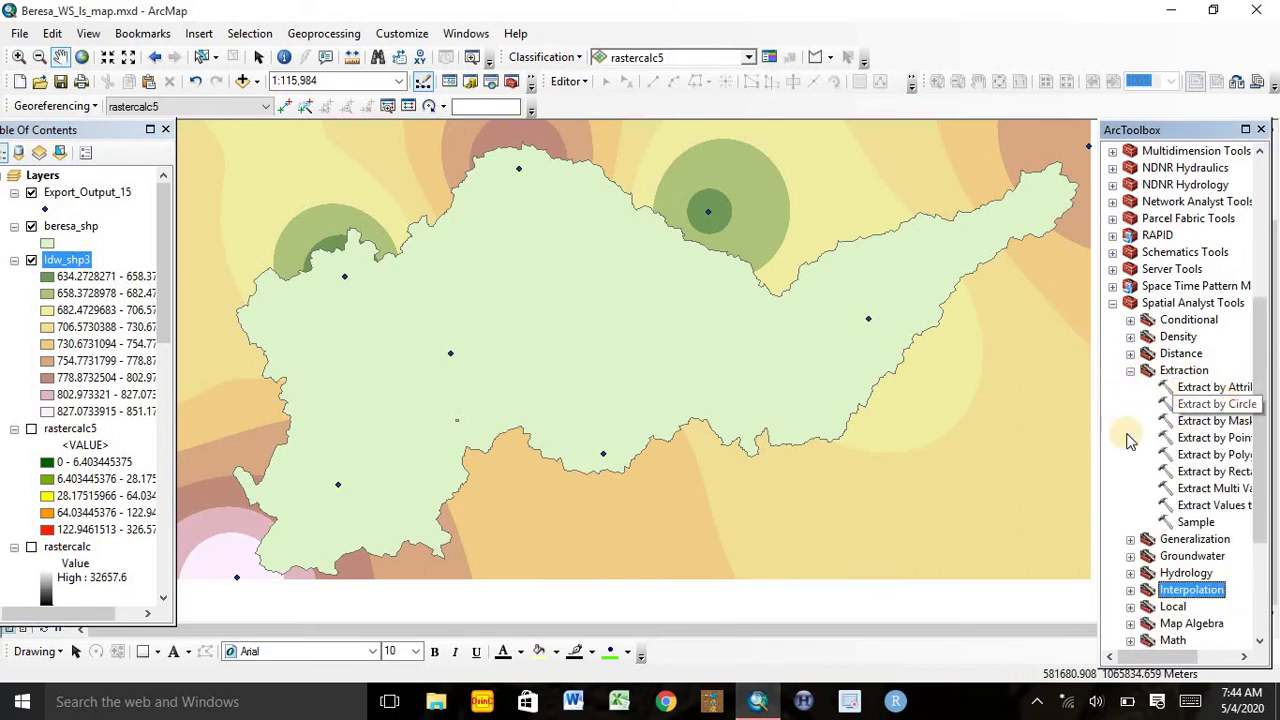
double_click(1210, 421)
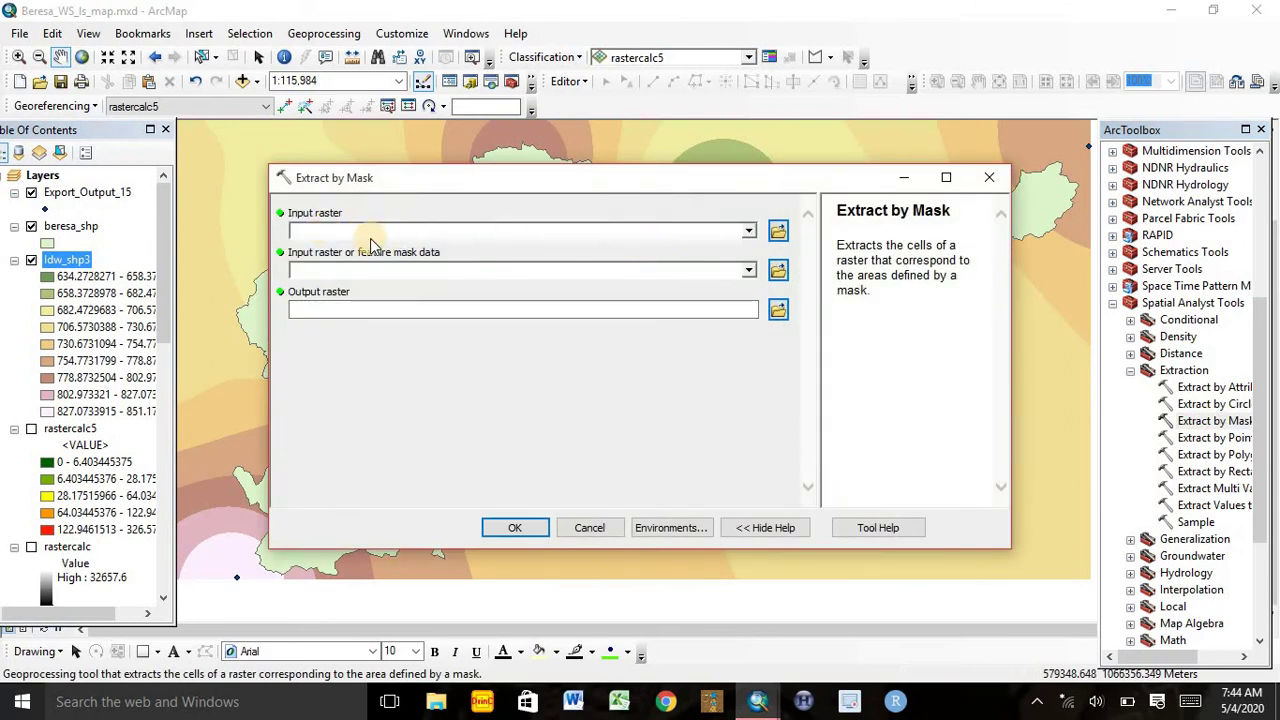
click(752, 233)
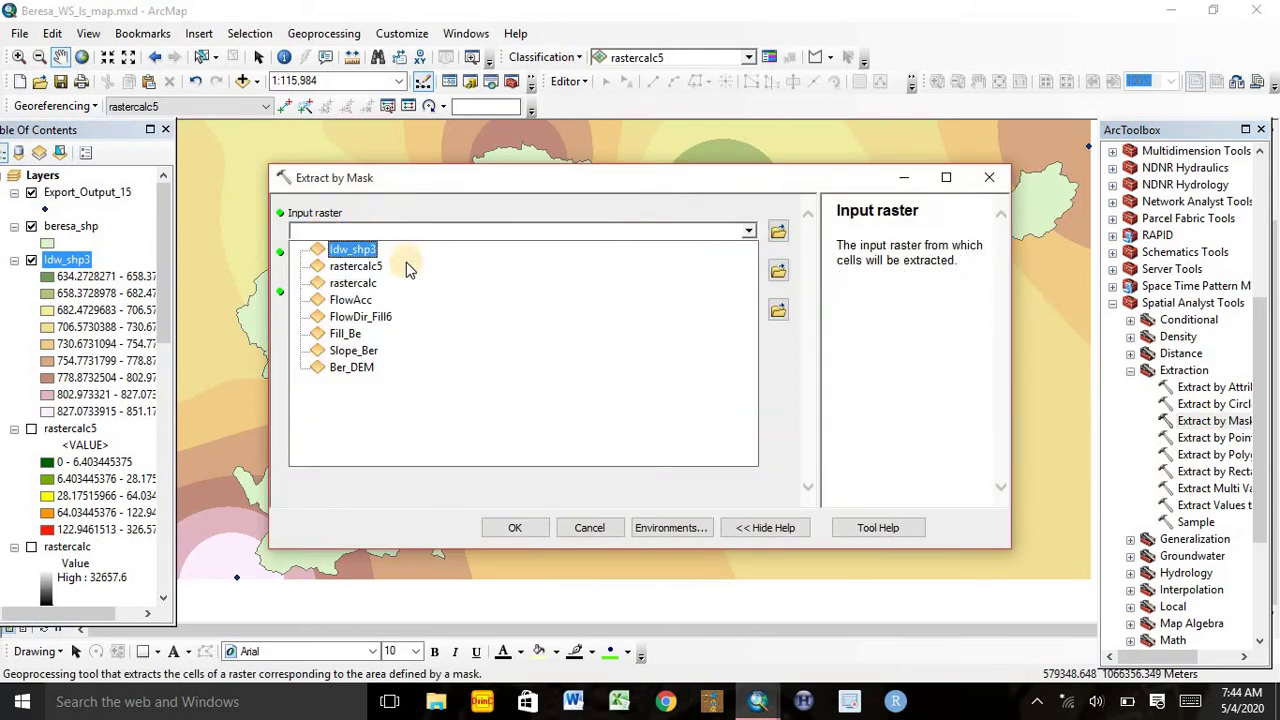
click(350, 249)
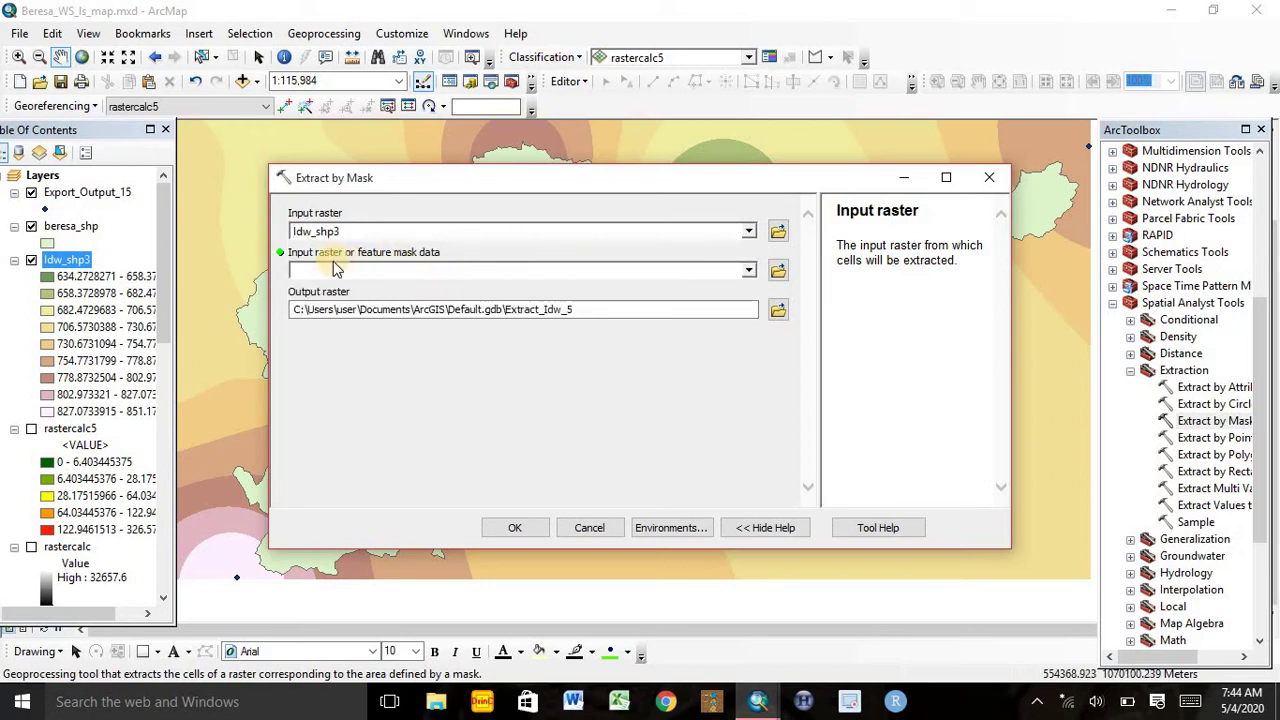
click(749, 270)
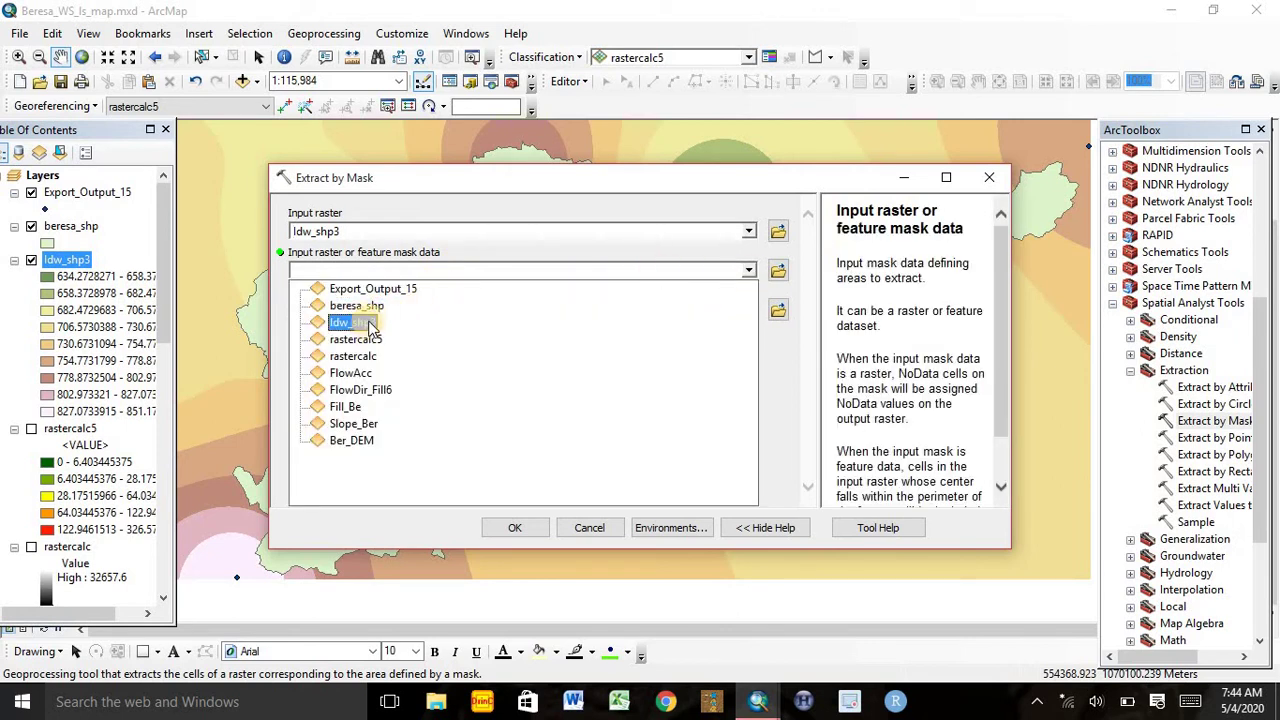
click(356, 305)
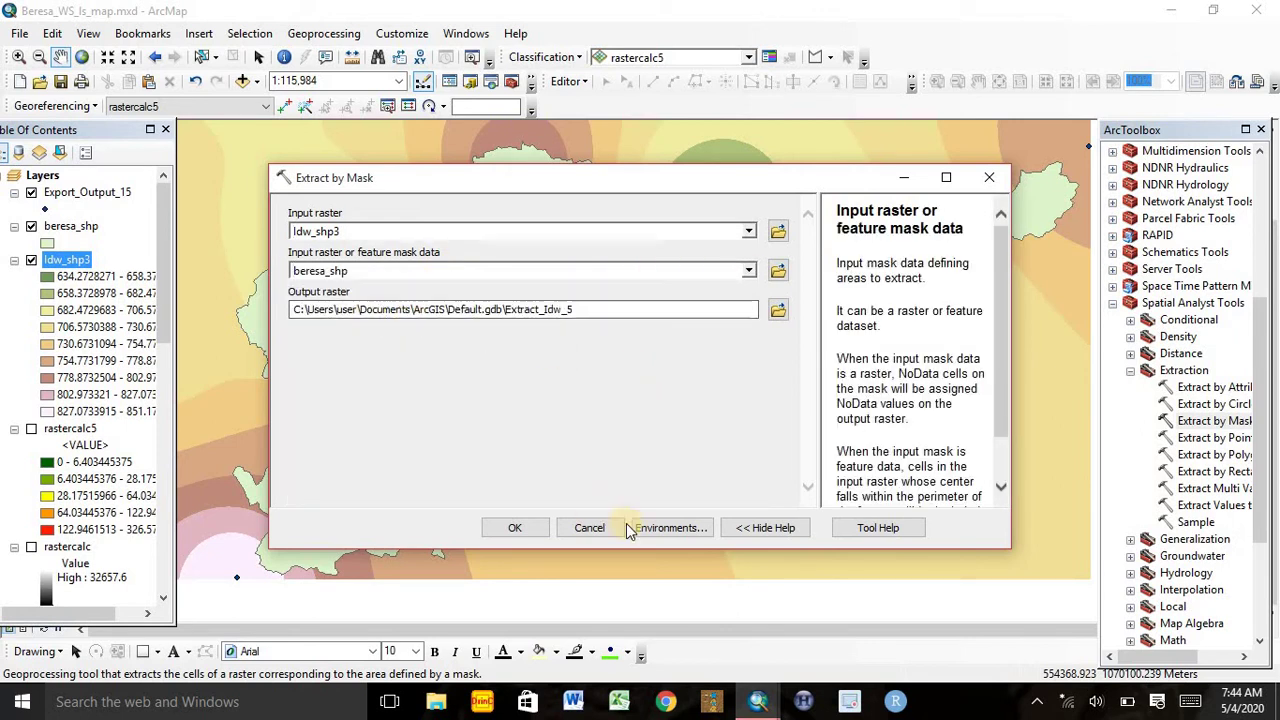
Step: Set the processing extent to Same as layer beresa_shp in the environment settings and run Extract by Mask
click(680, 528)
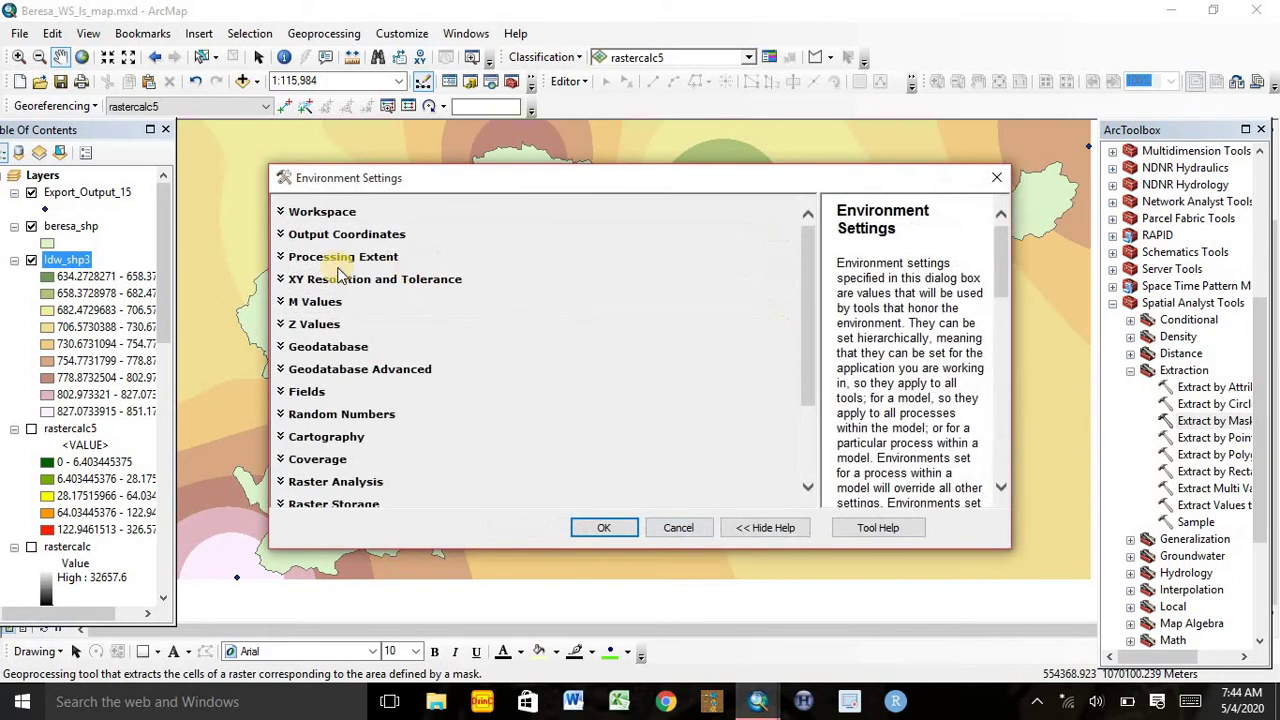
click(325, 257)
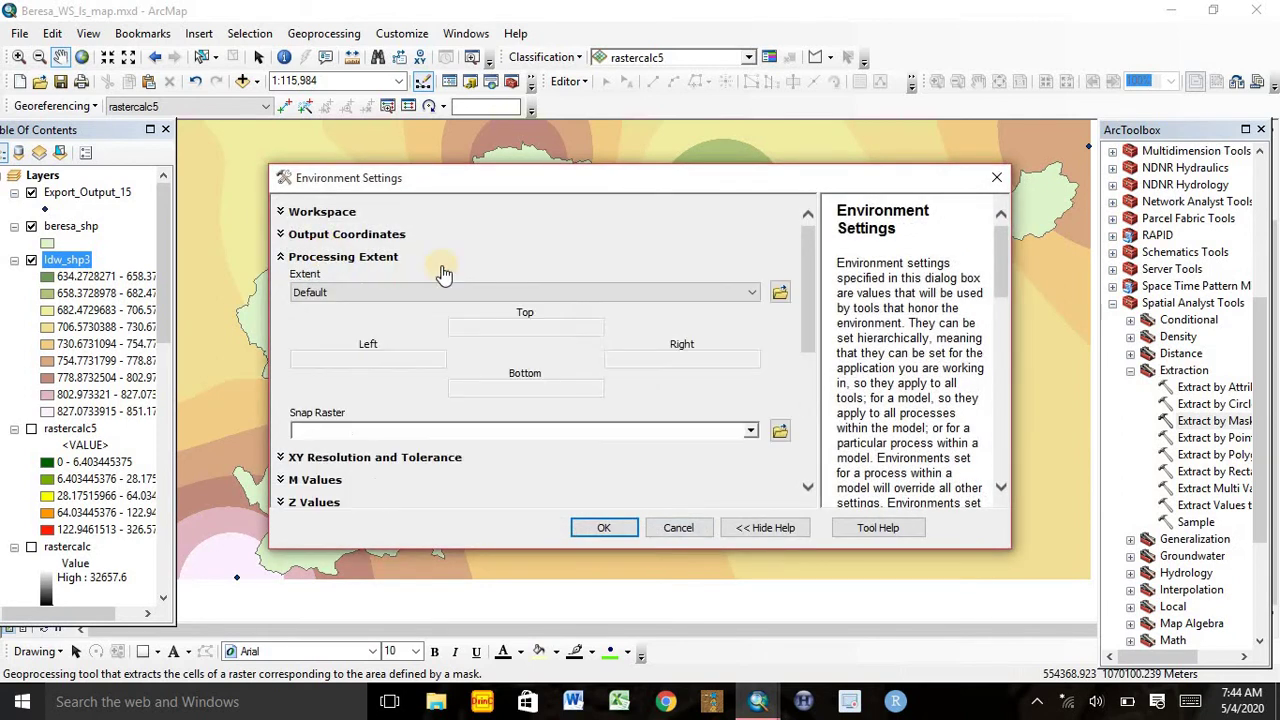
click(751, 292)
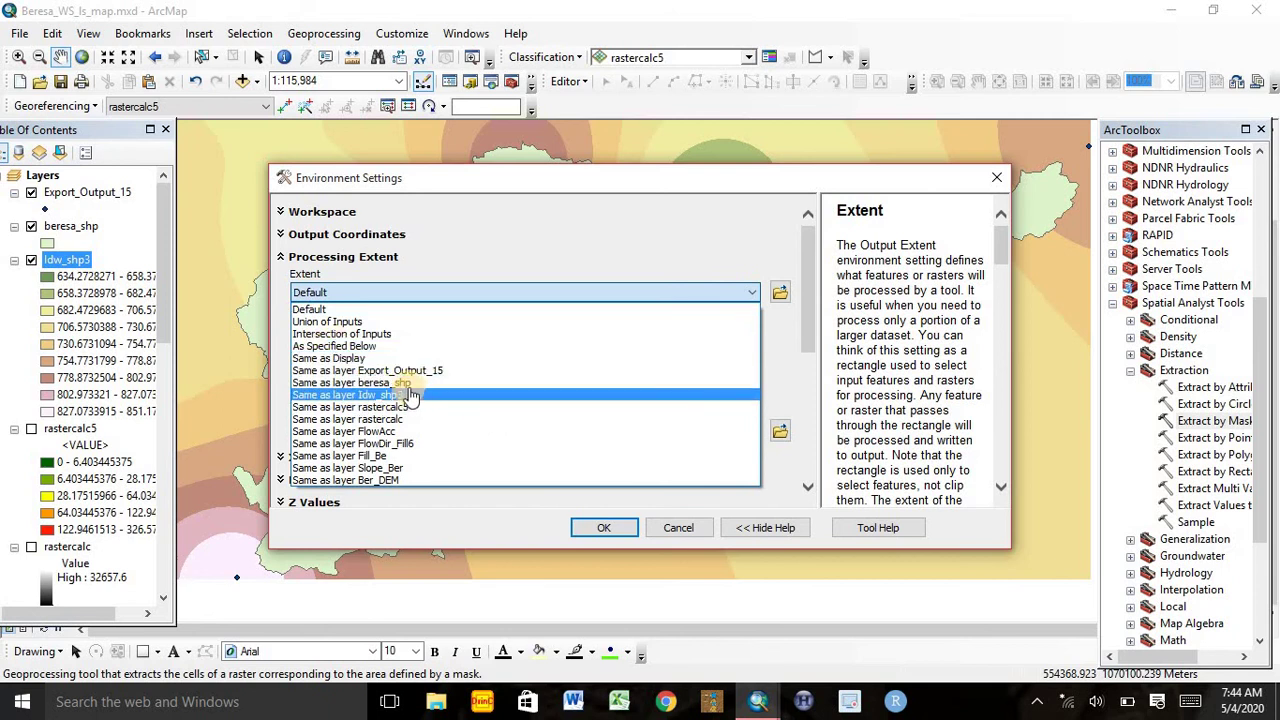
click(395, 383)
click(603, 530)
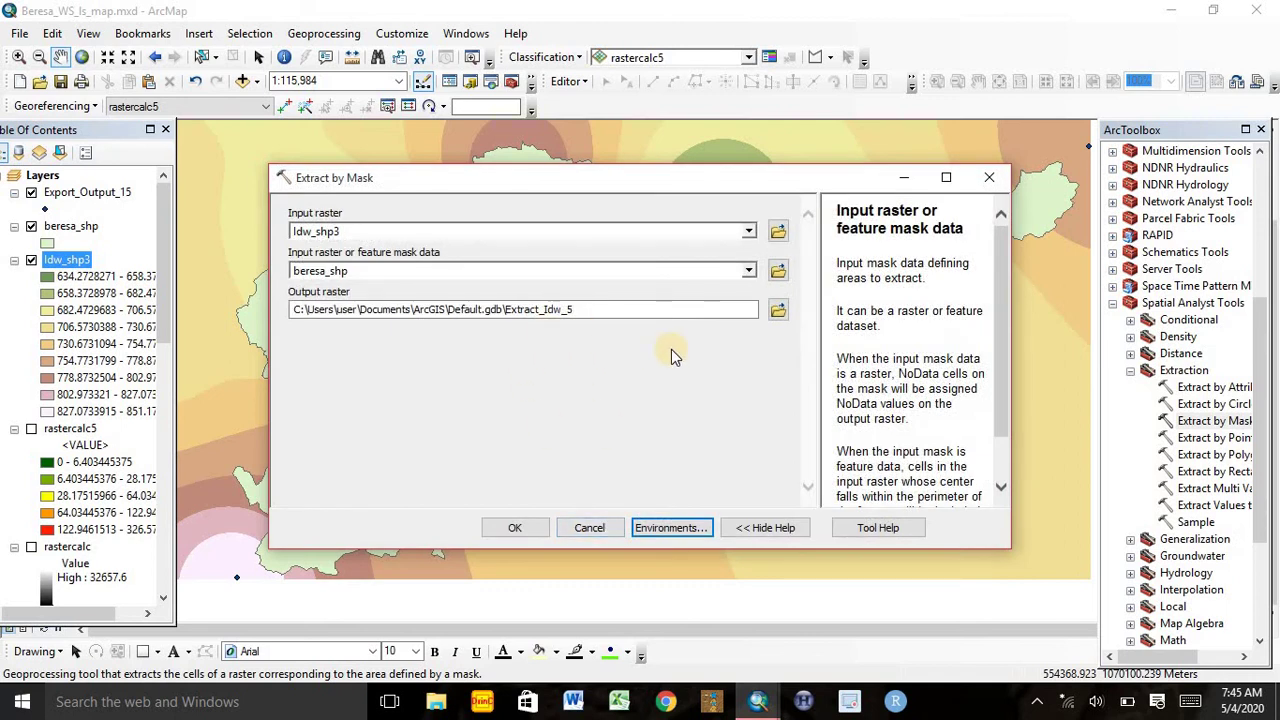
click(519, 526)
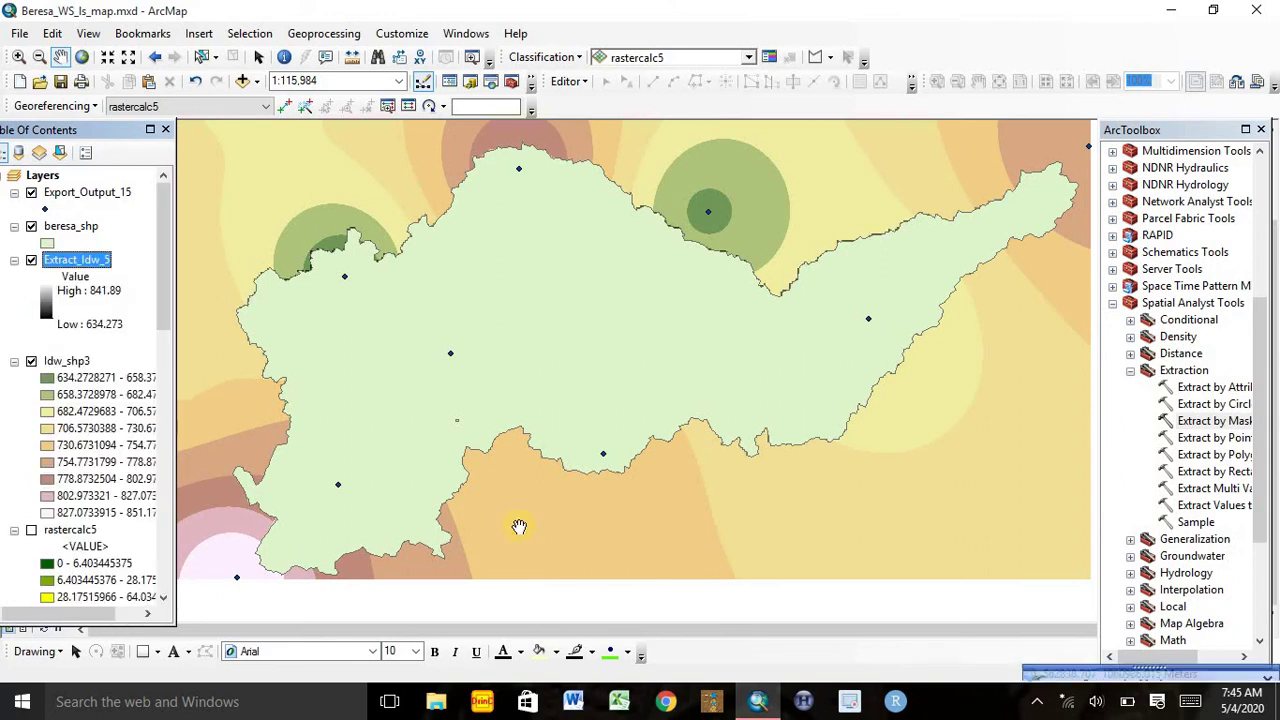
Step: Remove the Export_Output_15, beresa_shp and Idw_shp3 layers from the map
click(62, 193)
right_click(65, 197)
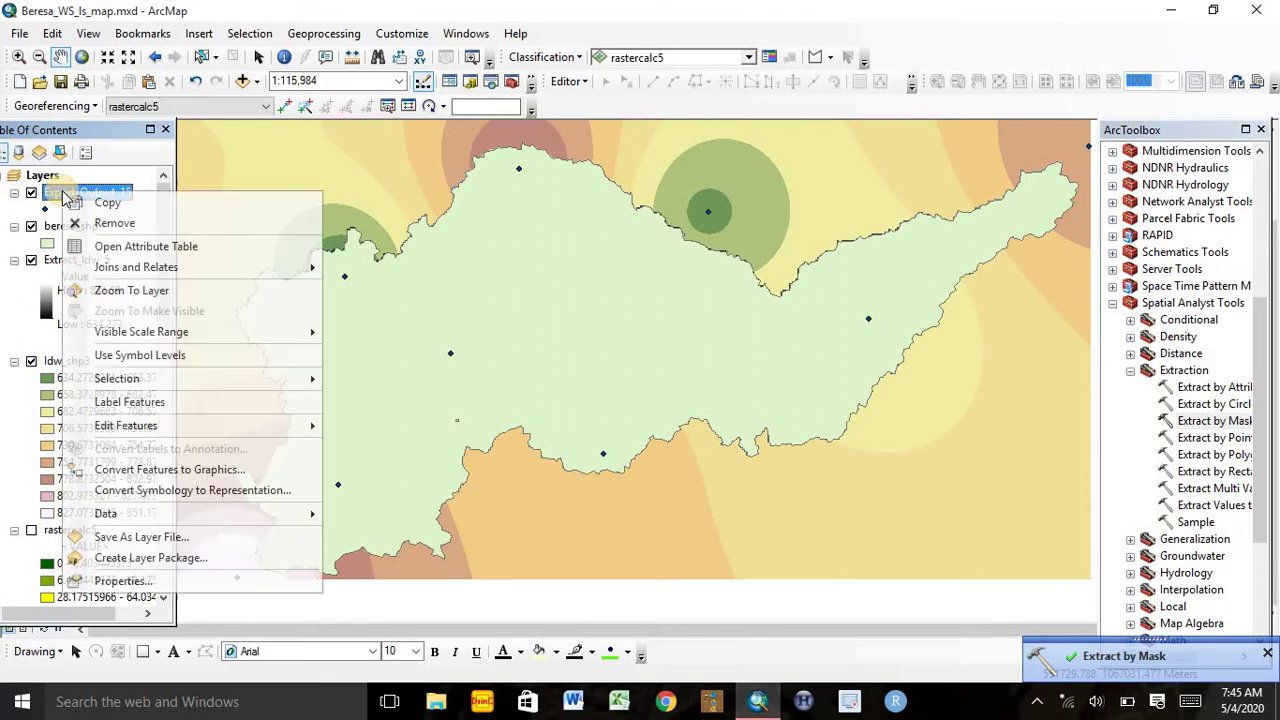
click(115, 223)
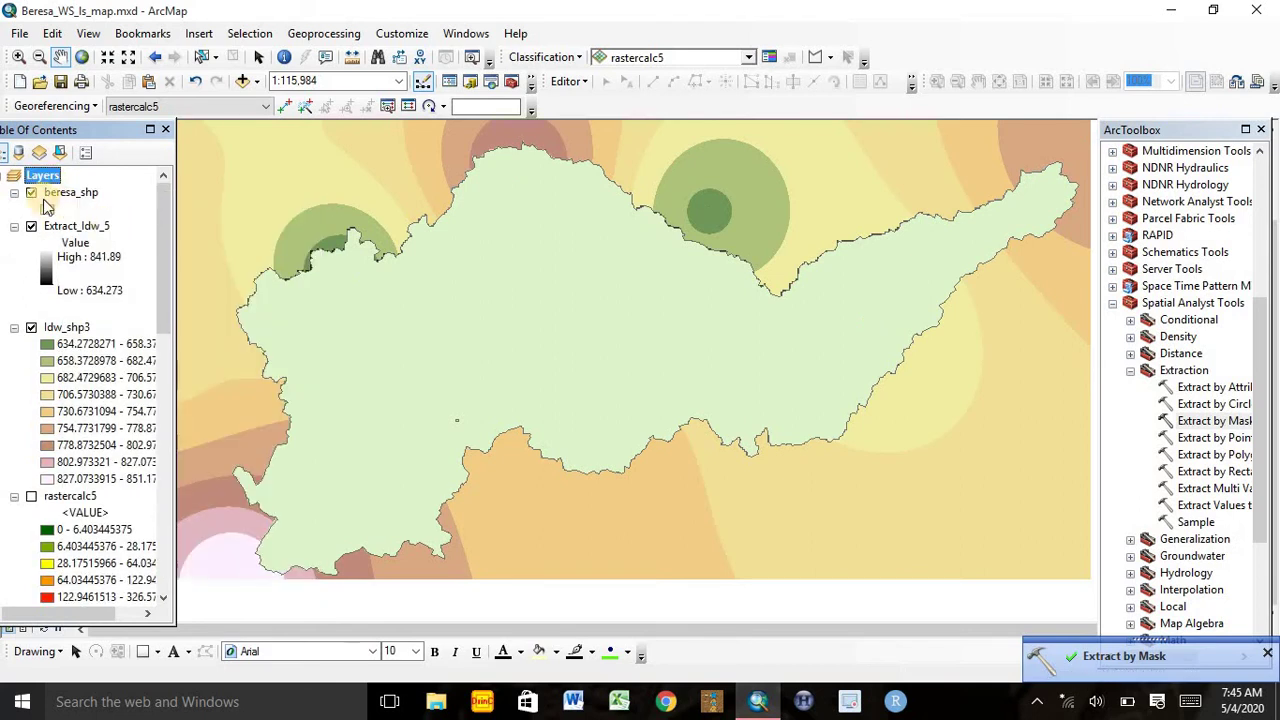
click(78, 199)
right_click(80, 203)
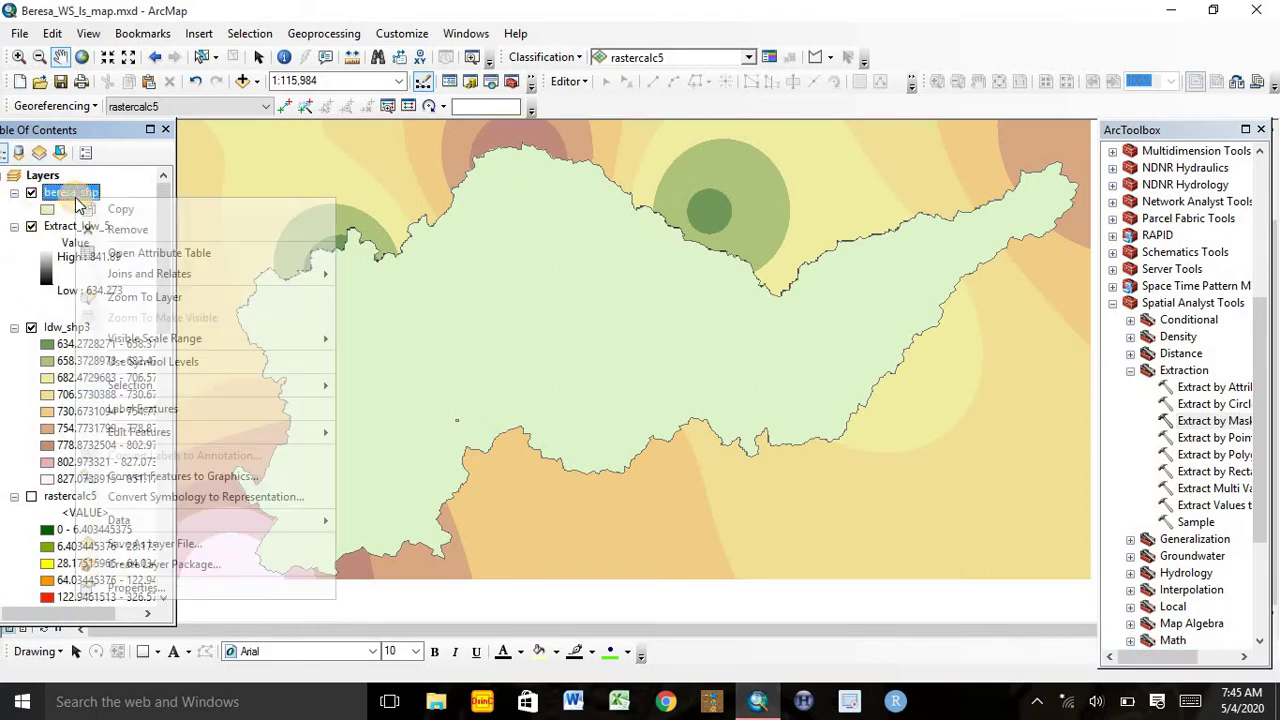
click(141, 231)
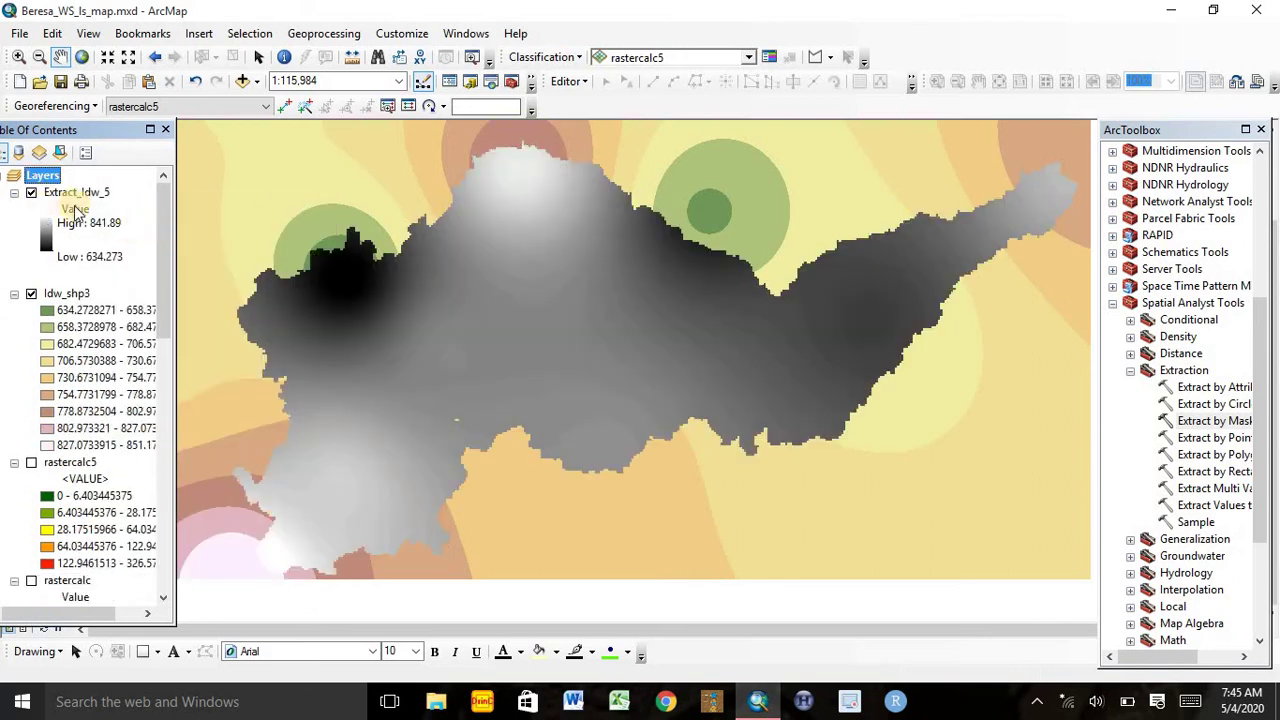
click(55, 294)
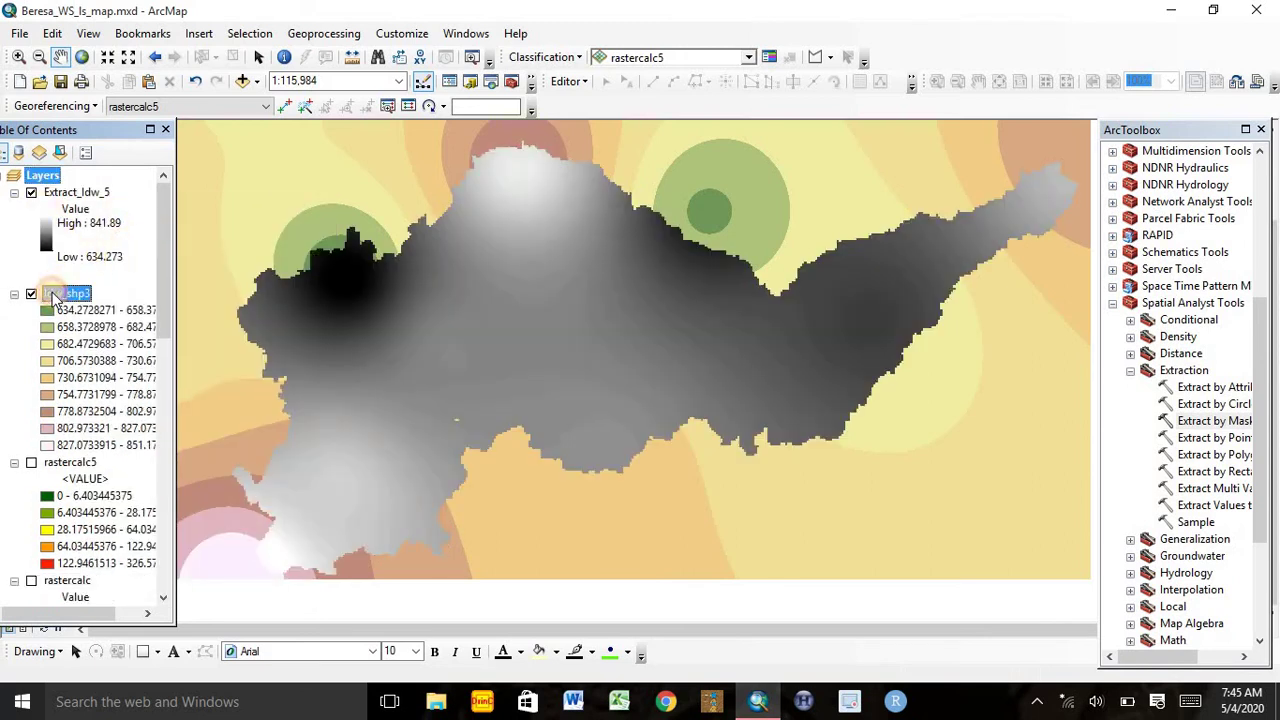
right_click(54, 296)
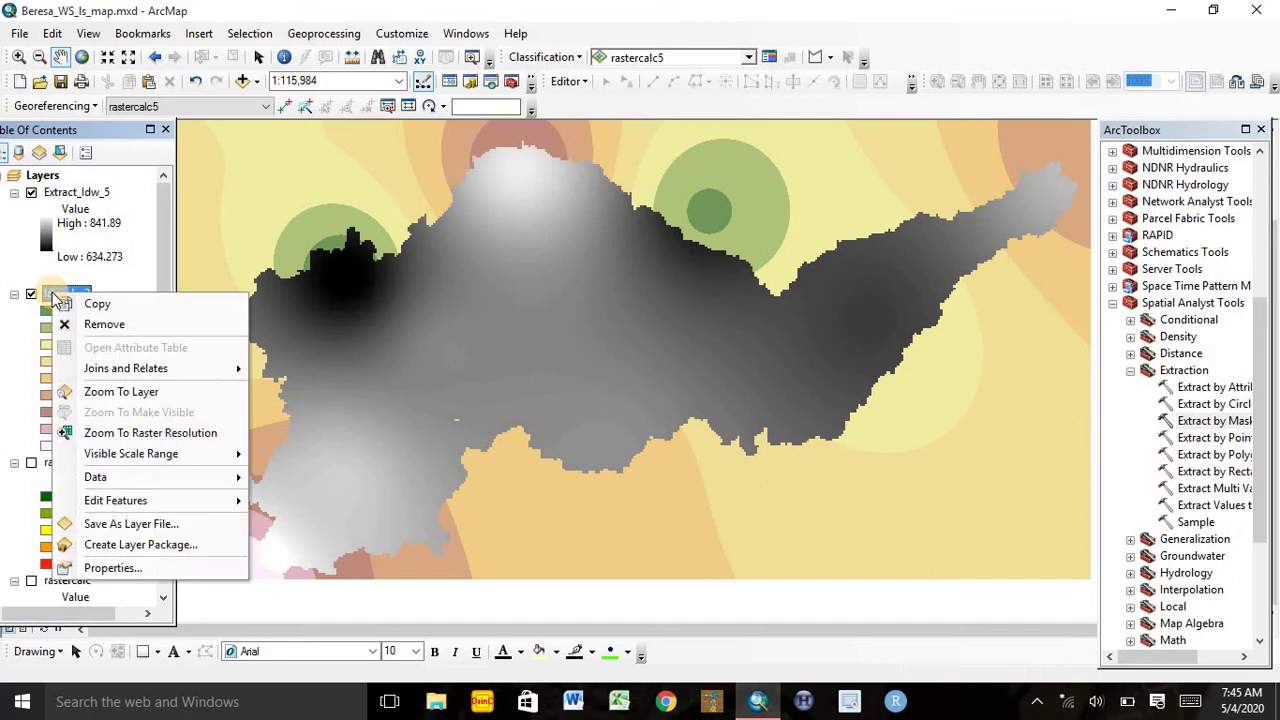
click(99, 336)
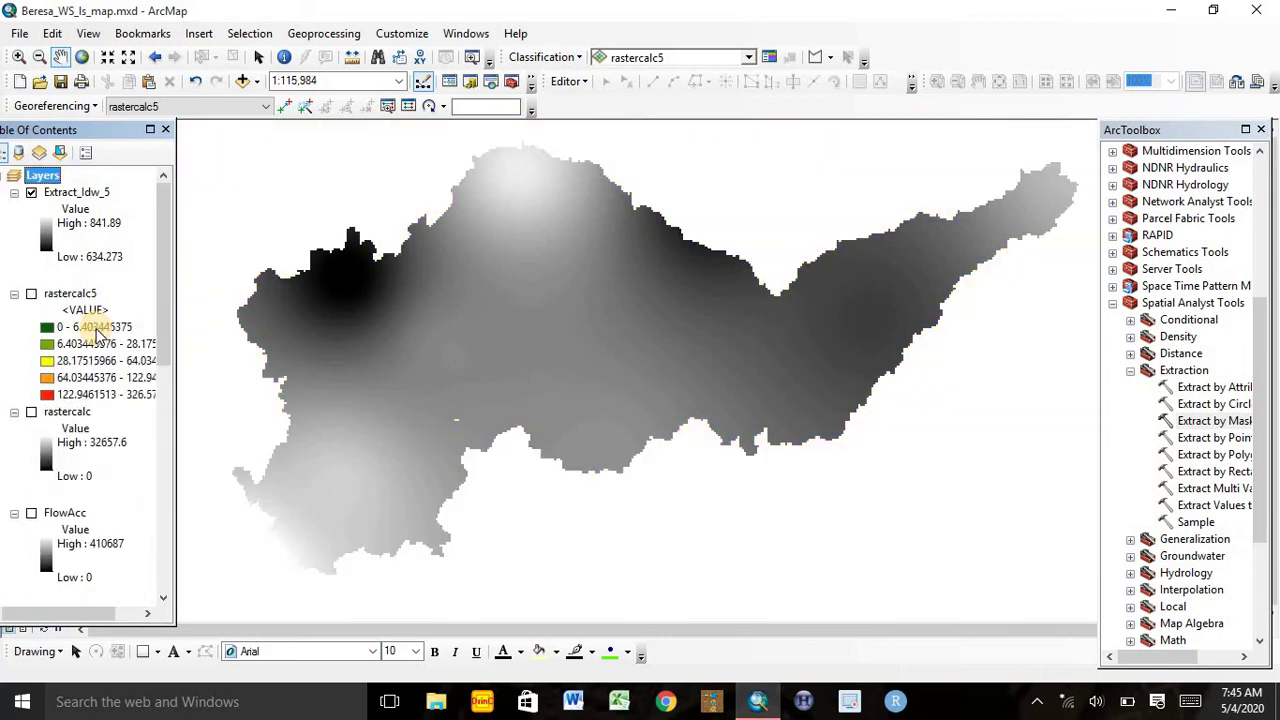
Step: Rename the extracted IDW raster layer as Erosivity_value
click(58, 198)
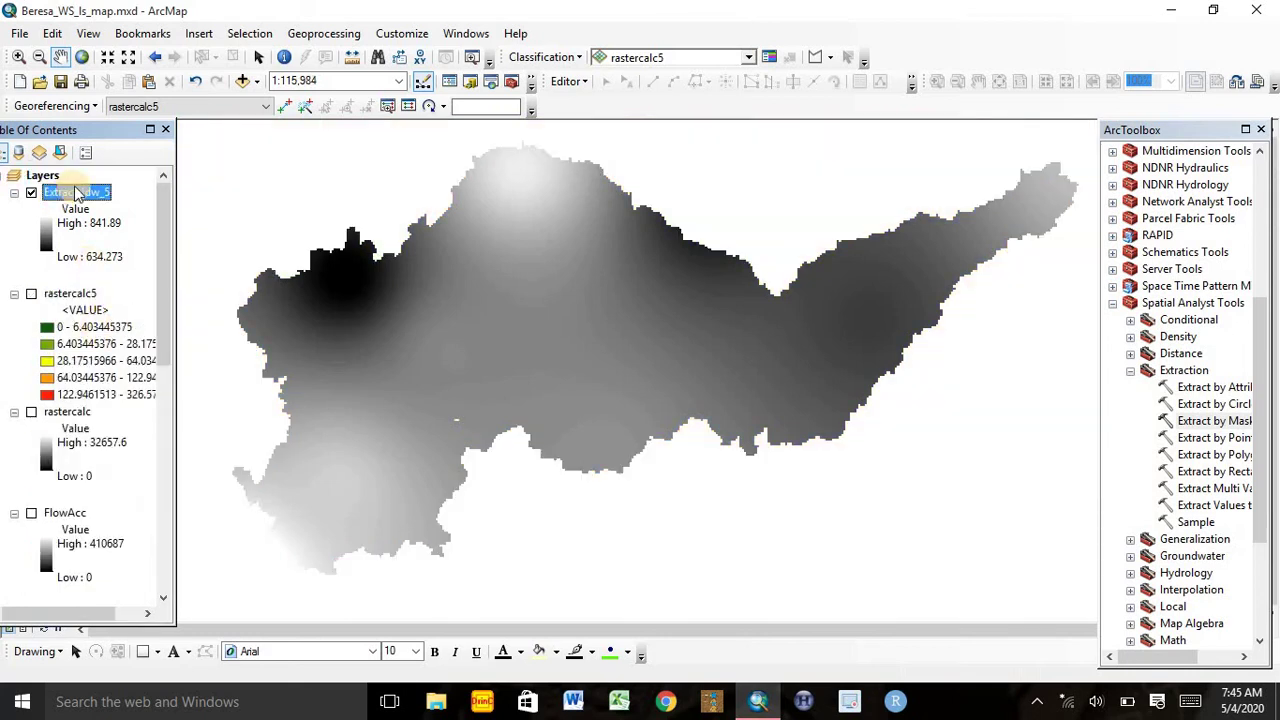
double_click(100, 195)
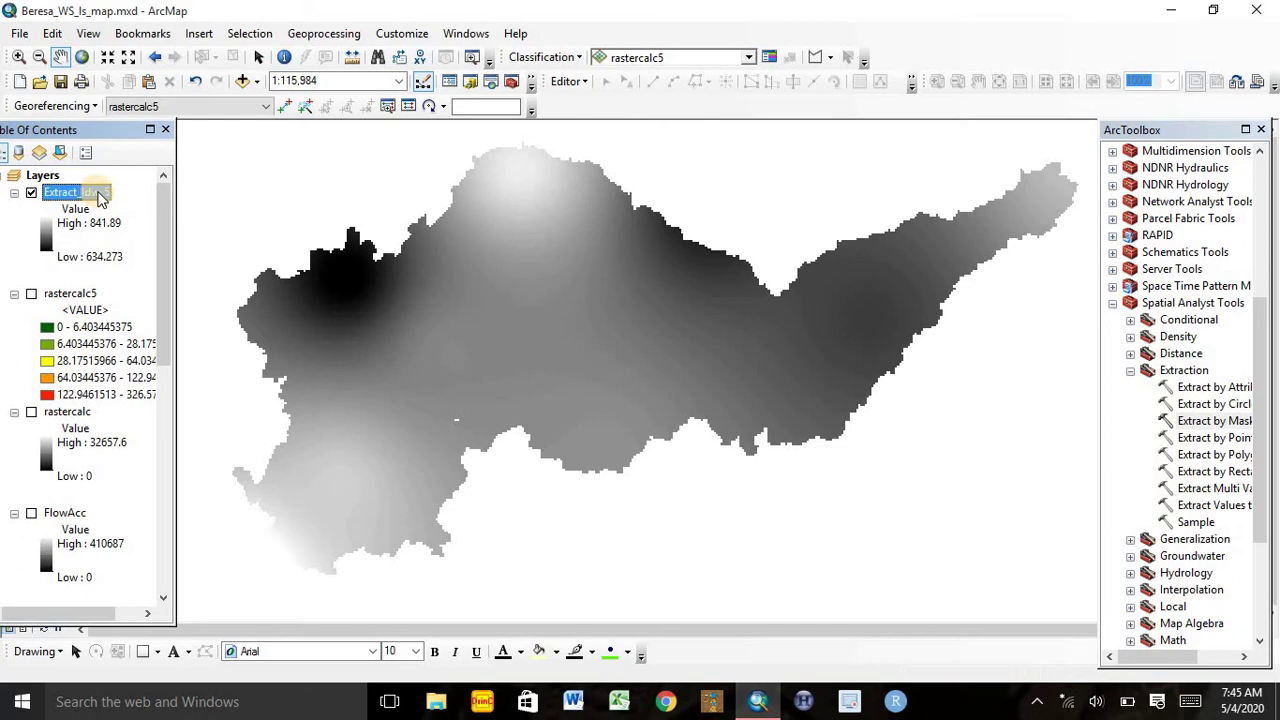
click(100, 194)
text(Erosivity_value)
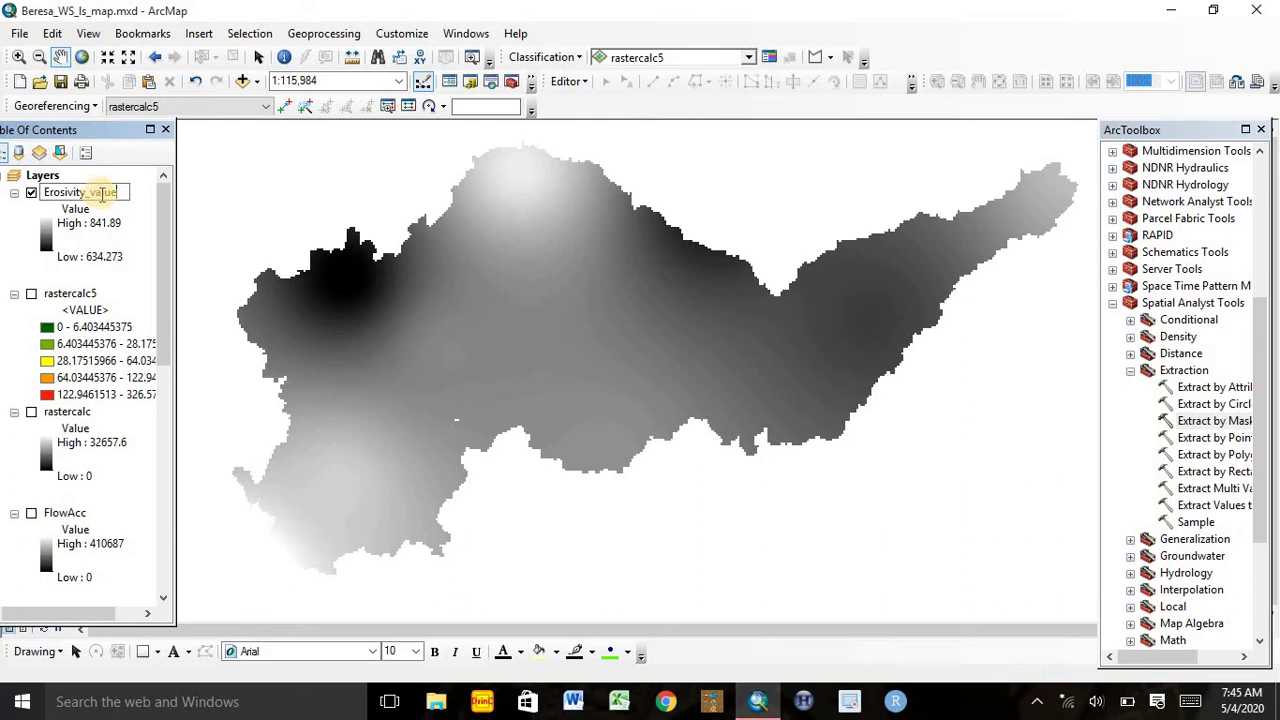
key(Return)
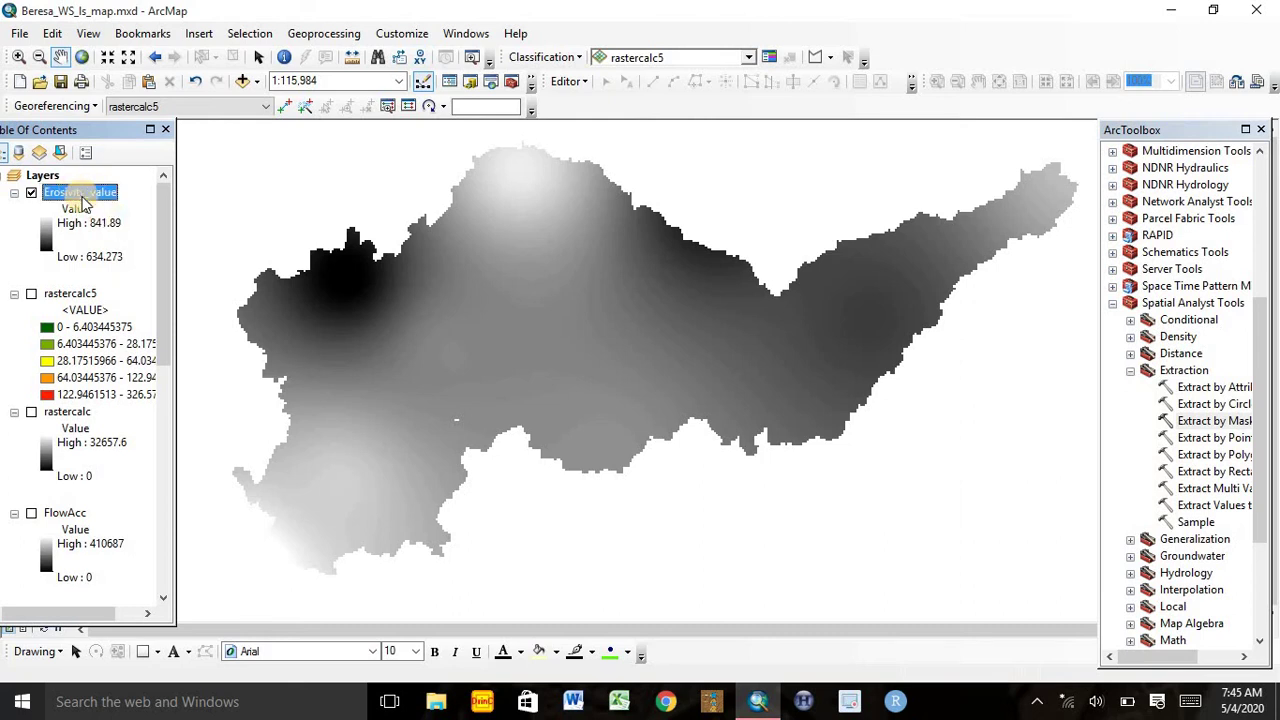
Step: Switch the Erosivity_value layer's symbology to Classified with 3 classes and a green-yellow-red color ramp
right_click(84, 199)
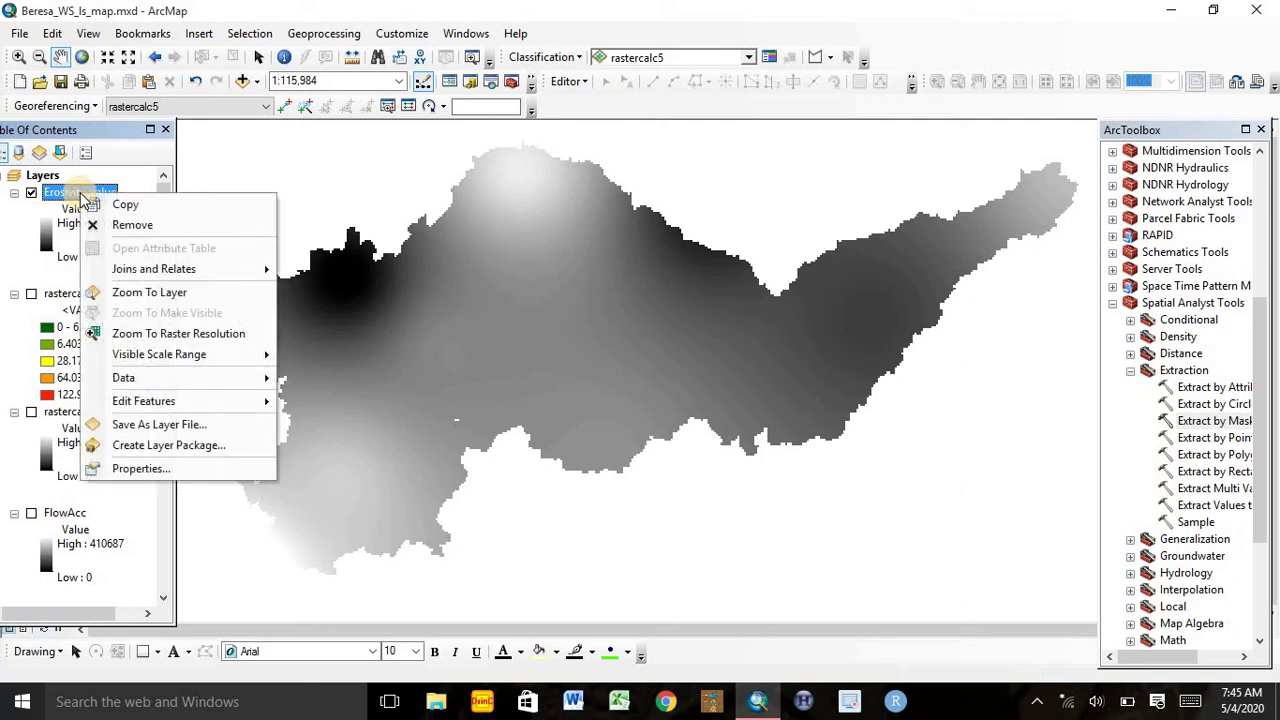
click(135, 468)
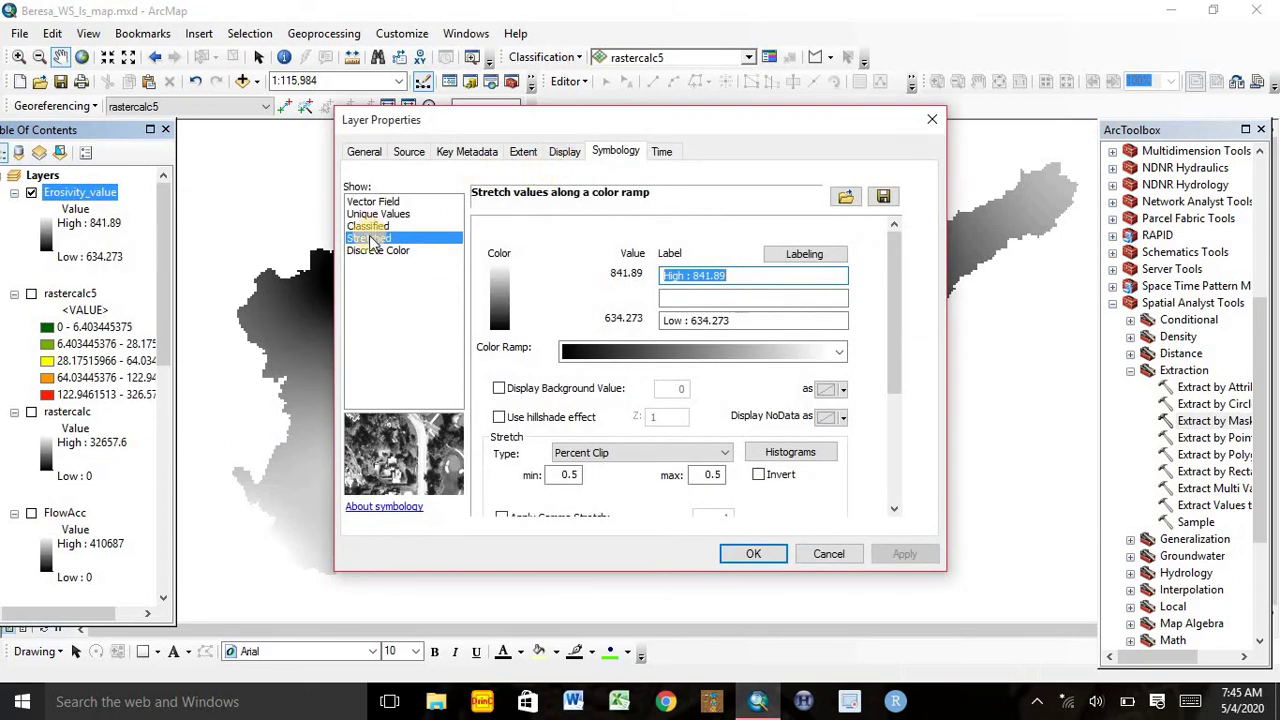
click(368, 228)
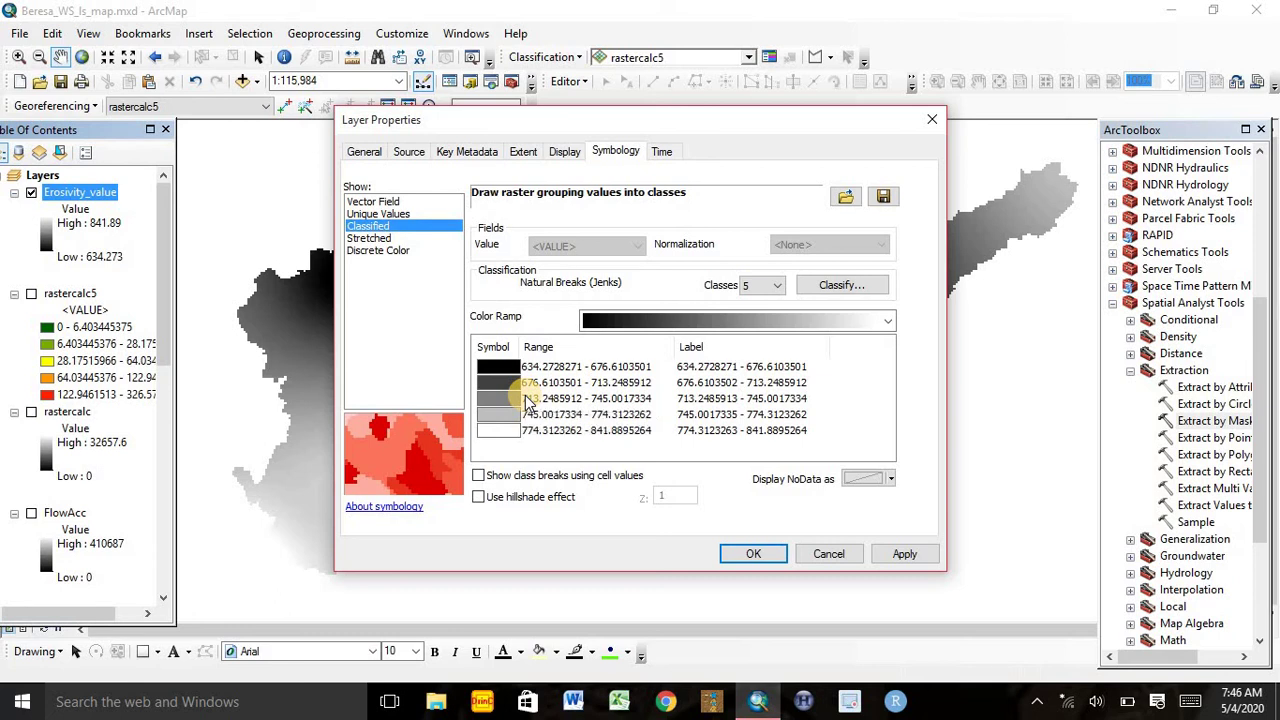
click(778, 287)
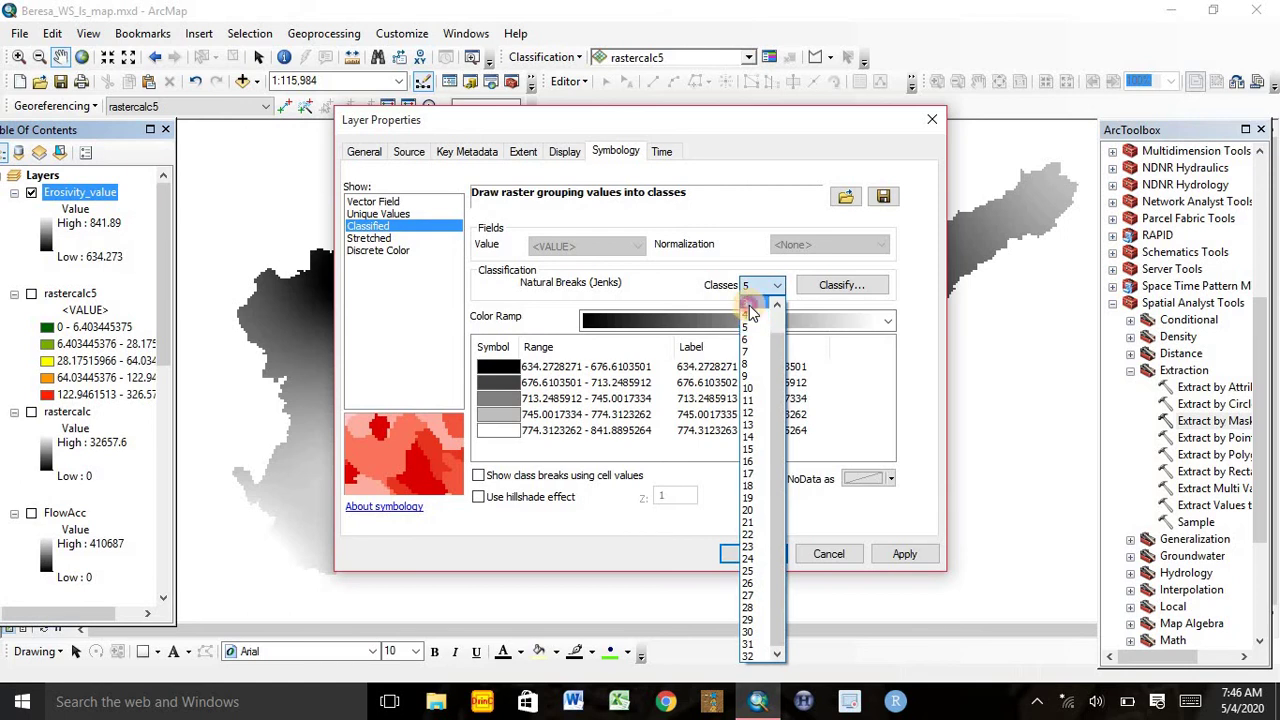
click(752, 312)
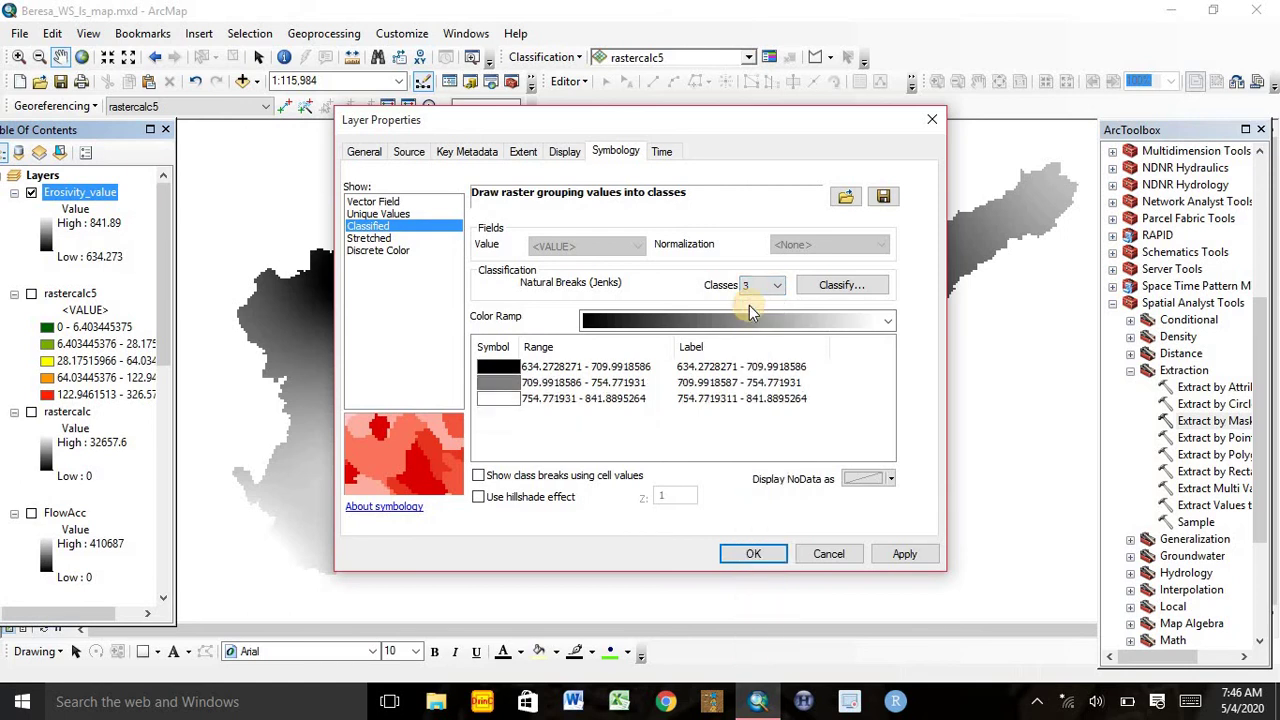
click(888, 322)
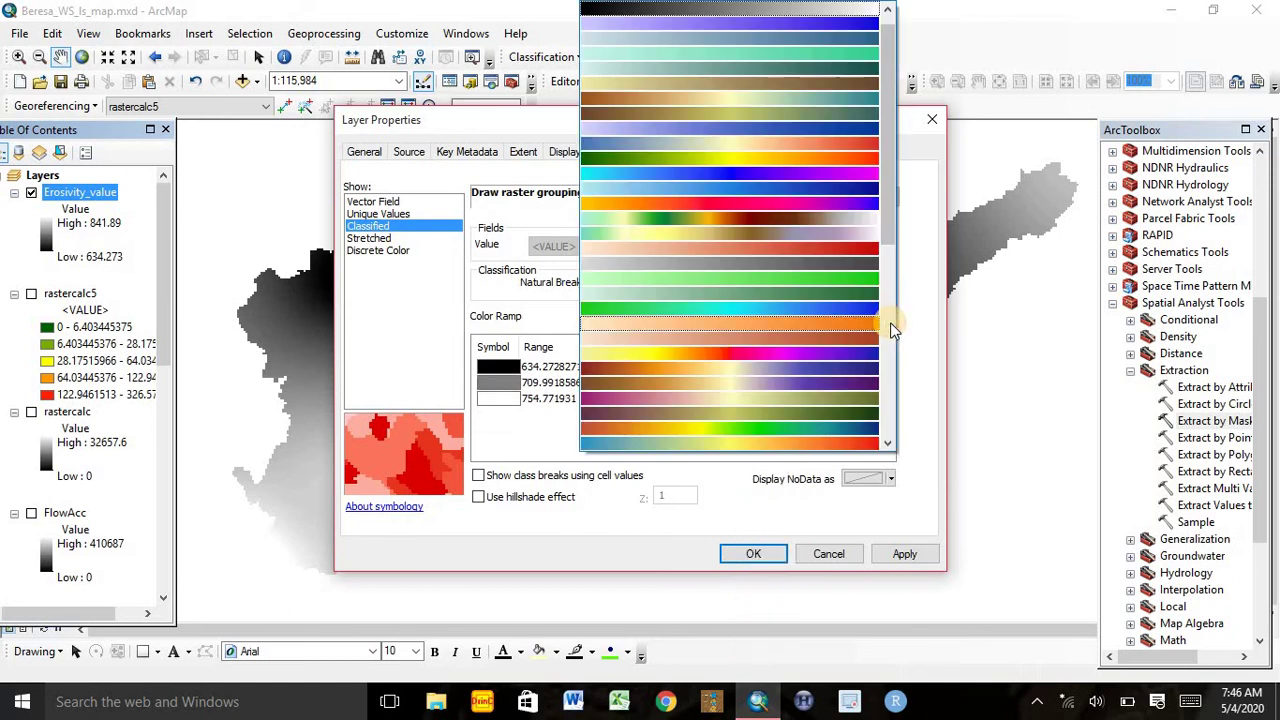
click(688, 157)
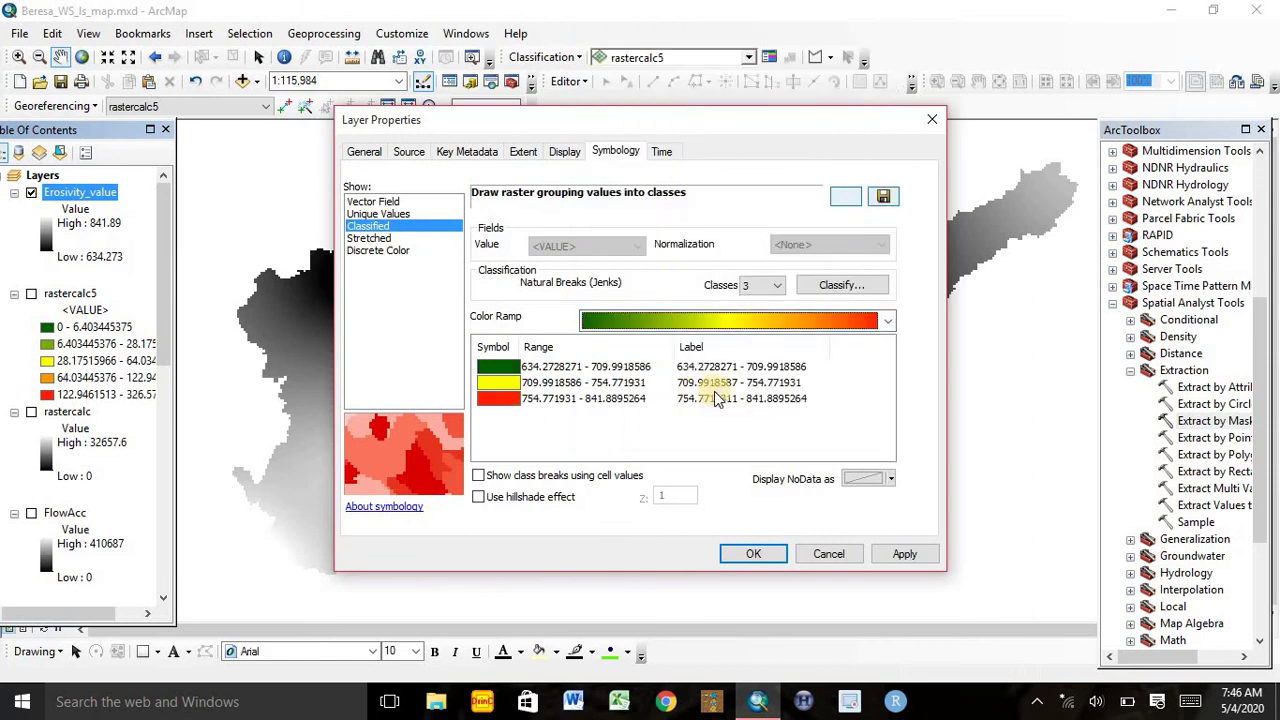
Step: Try to edit the first class break value in the Natural Breaks (Jenks) classification settings
click(835, 286)
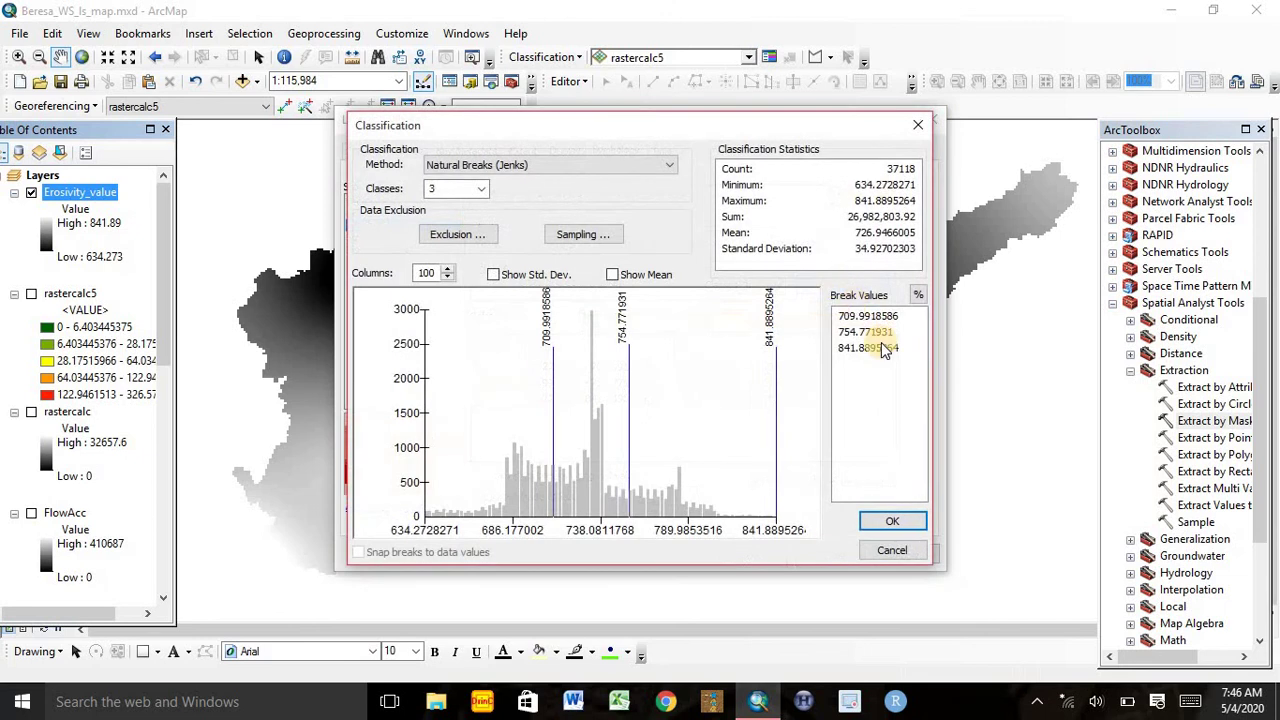
click(894, 316)
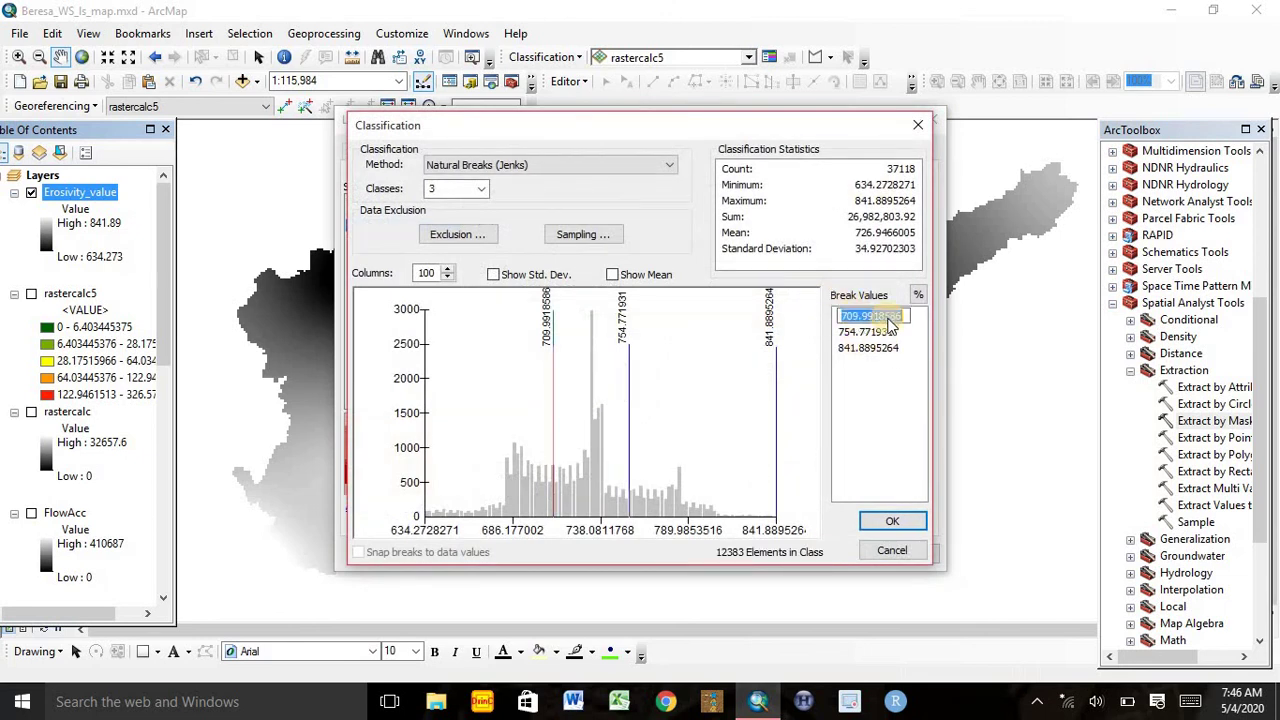
click(895, 316)
drag(895, 316, 826, 322)
click(892, 521)
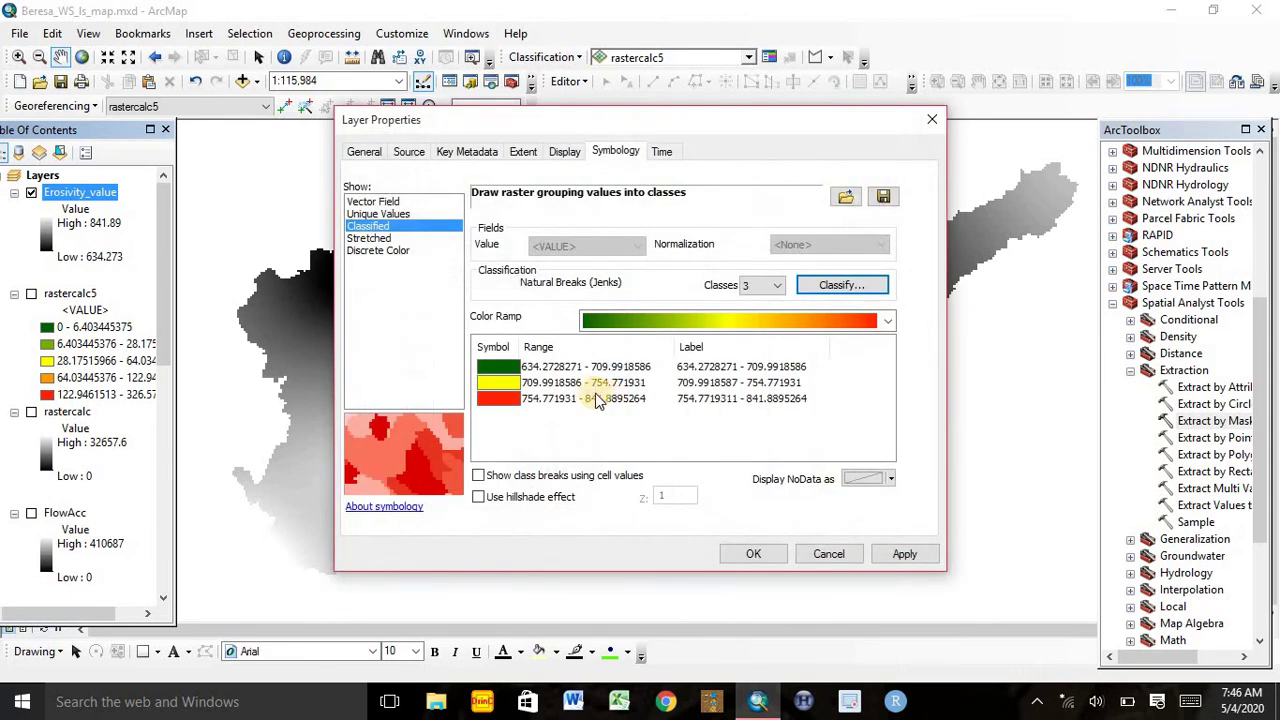
Step: Set the number of classes for Erosivity_value to 6 and apply the classified symbology to the map
click(776, 285)
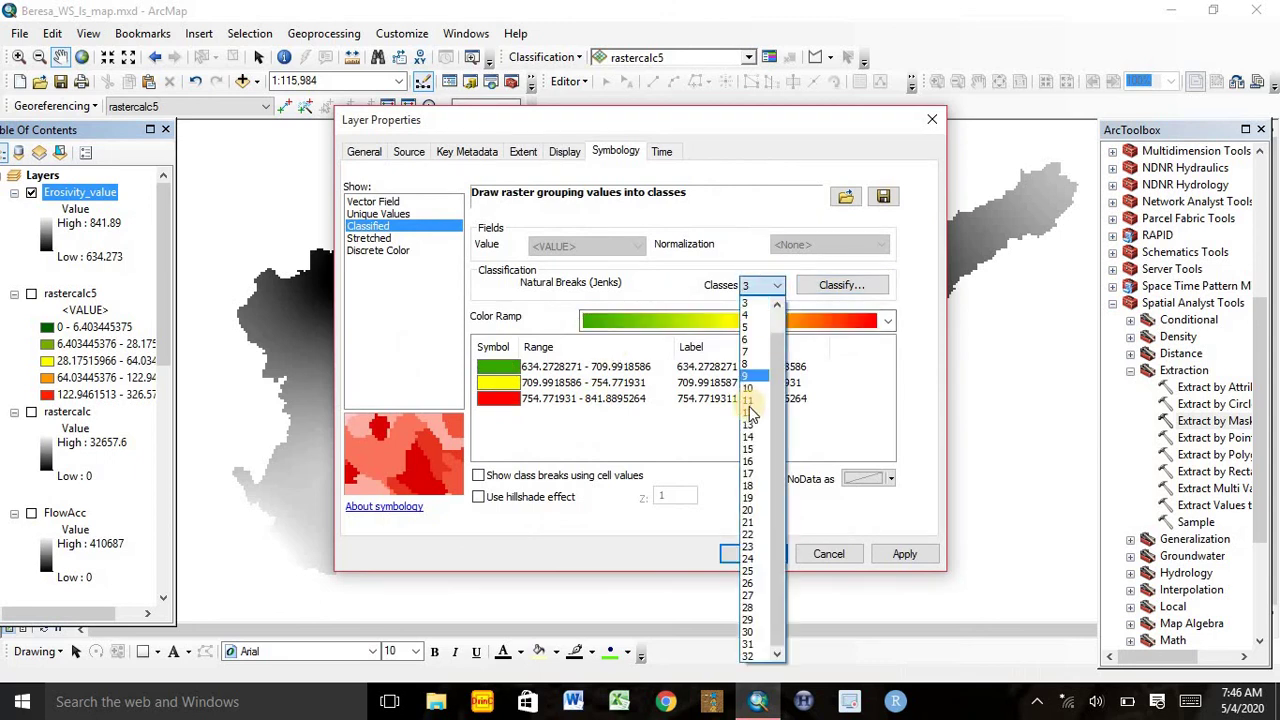
click(752, 342)
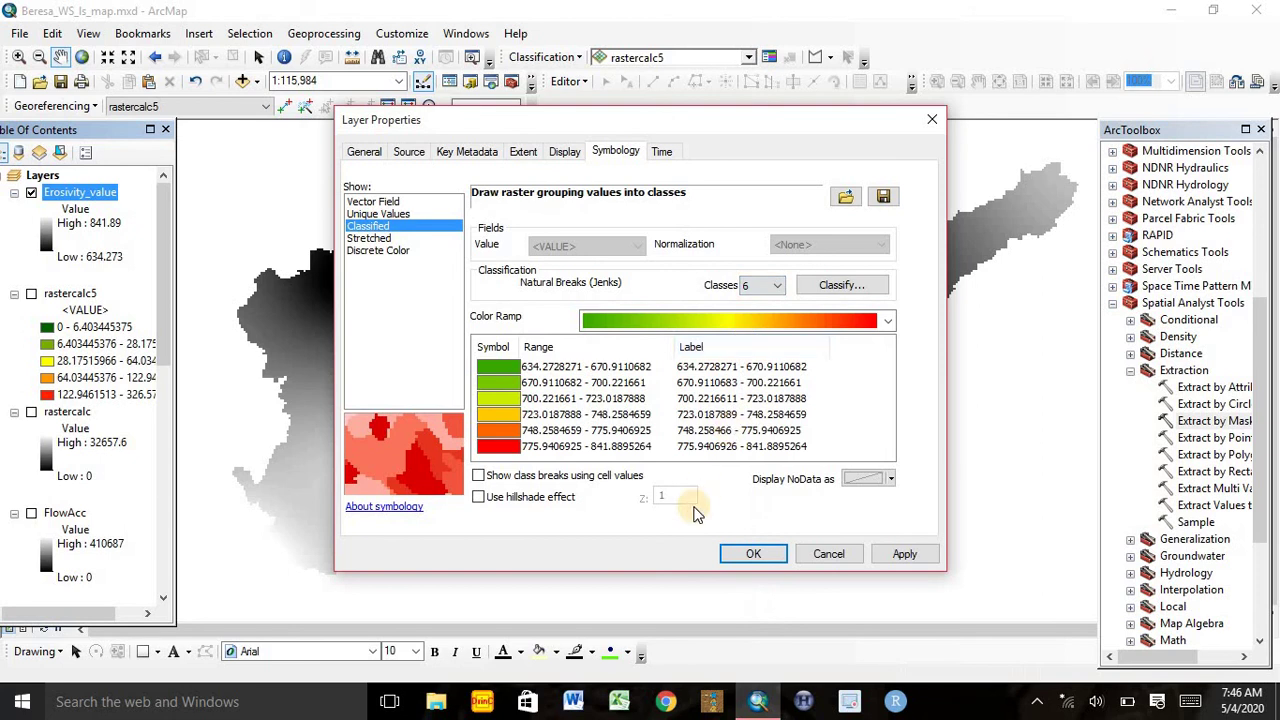
click(770, 557)
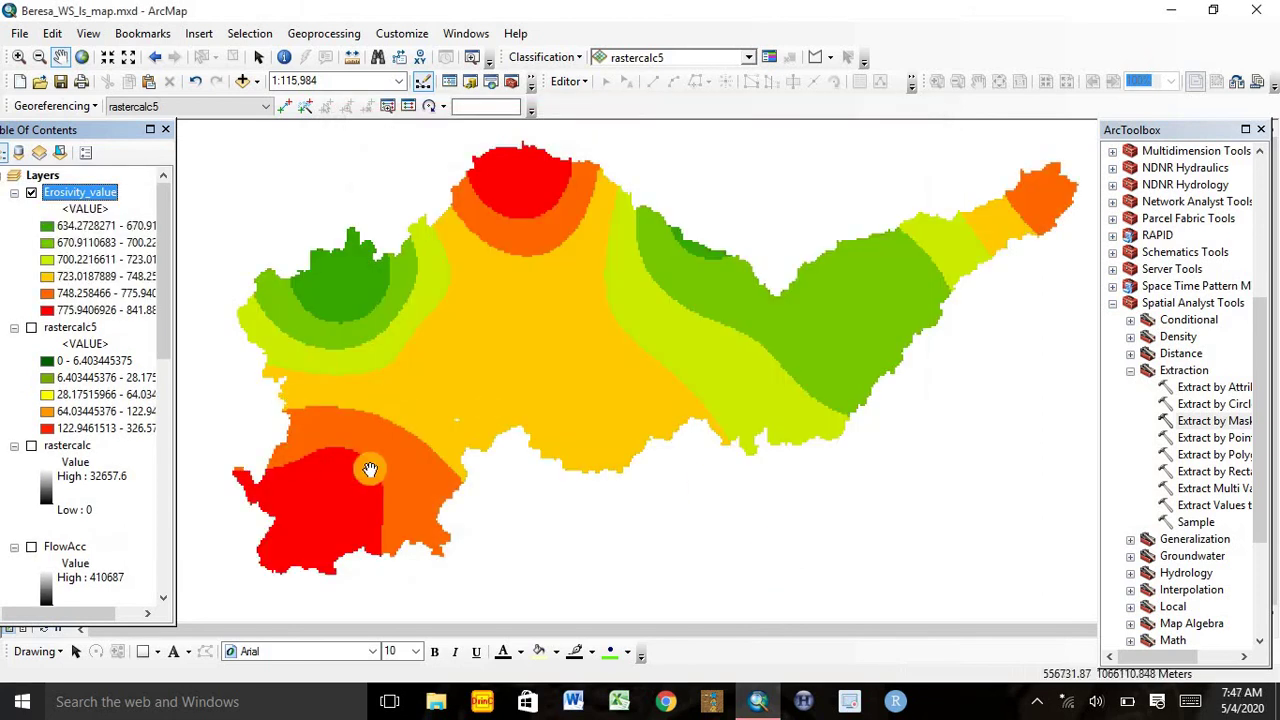
Step: Widen the table of contents to fit the full class ranges and select the lowest class label of Erosivity_value
drag(174, 203, 213, 207)
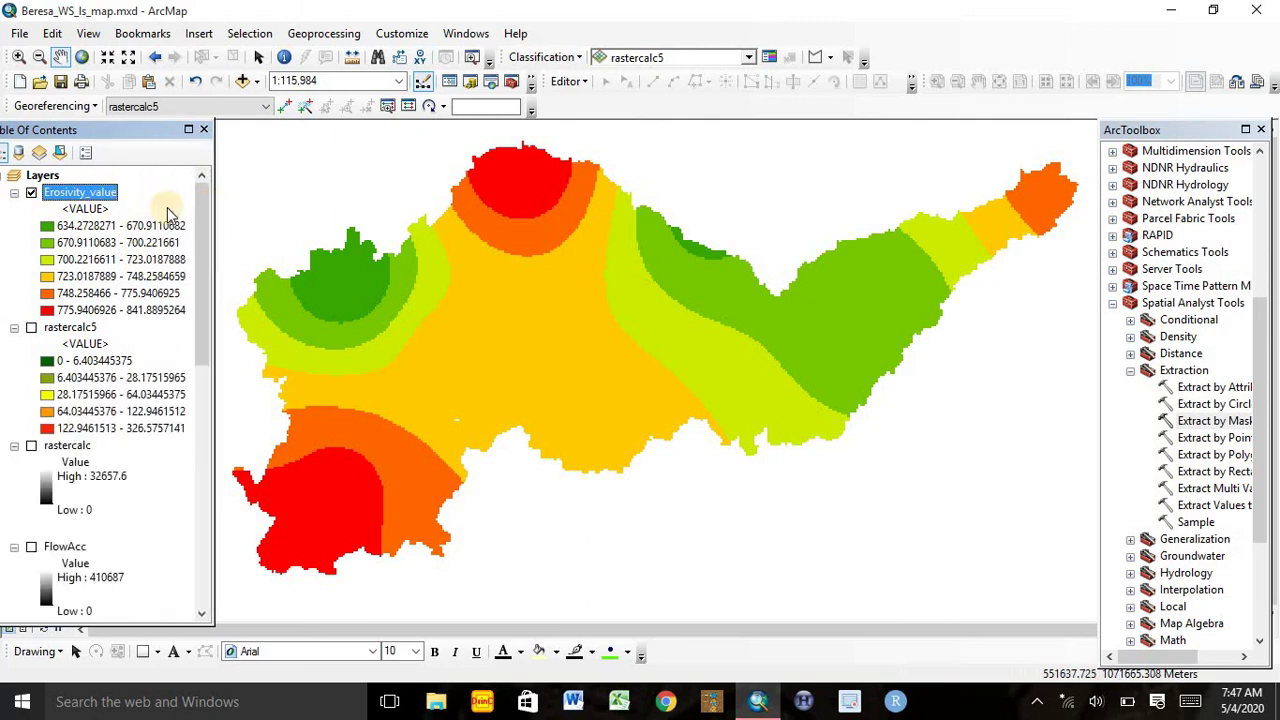
click(103, 229)
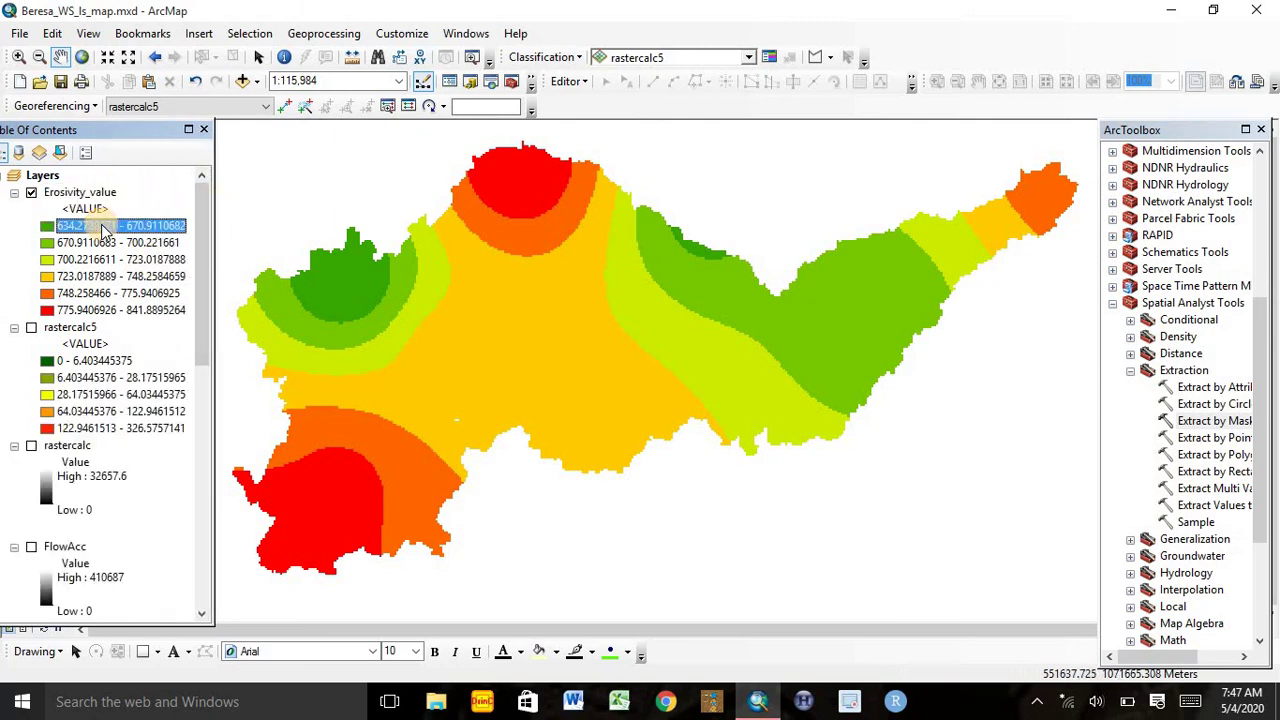